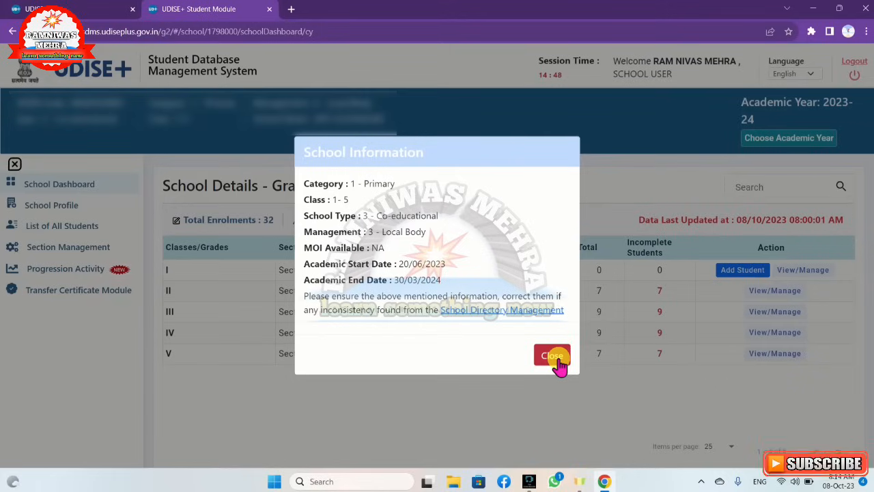
Dismiss the School Information notice, go to the School Dashboard and start adding a student to Class I, Section A
click(557, 361)
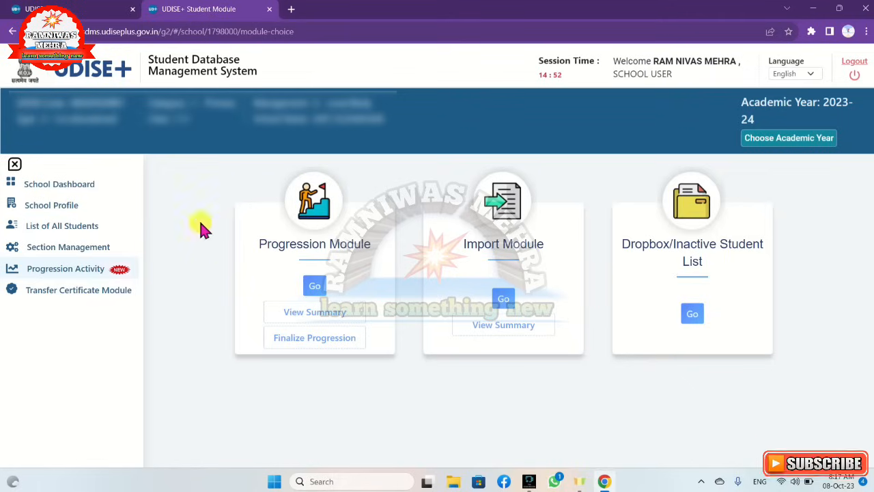
click(54, 192)
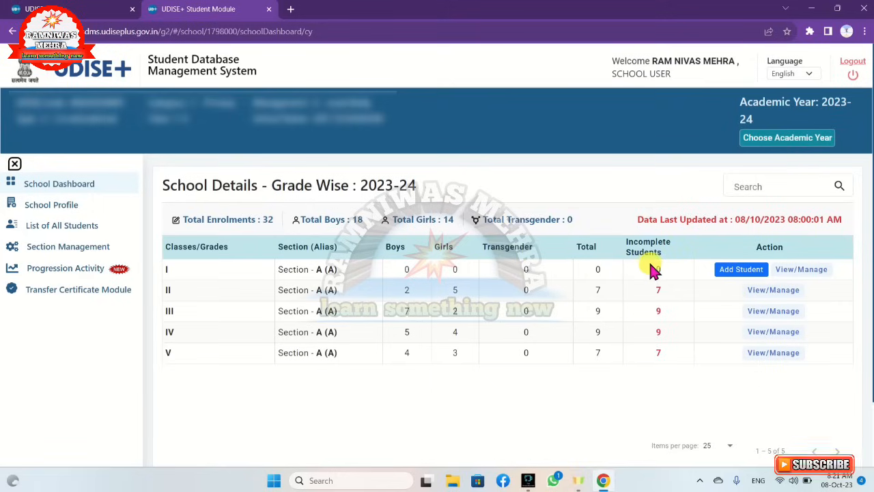
click(740, 273)
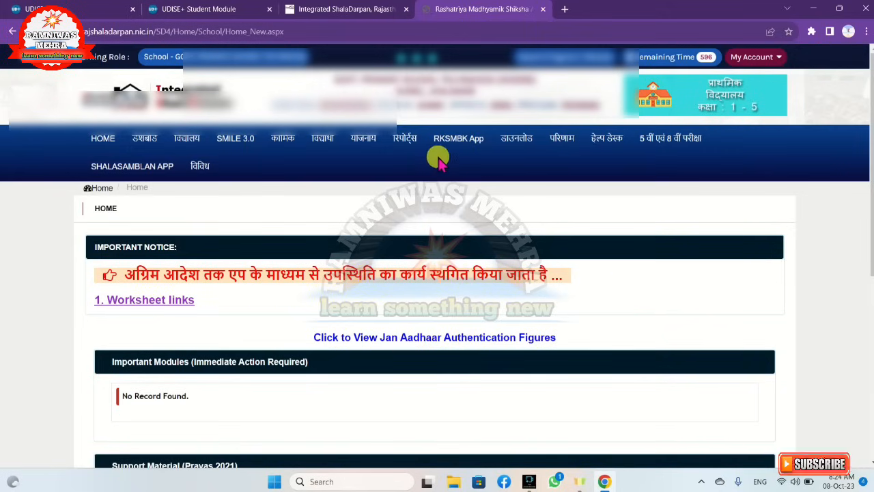
In Shala Darpan, list the Format 5 student profiles for session 2023-24, class 1, section A
click(325, 140)
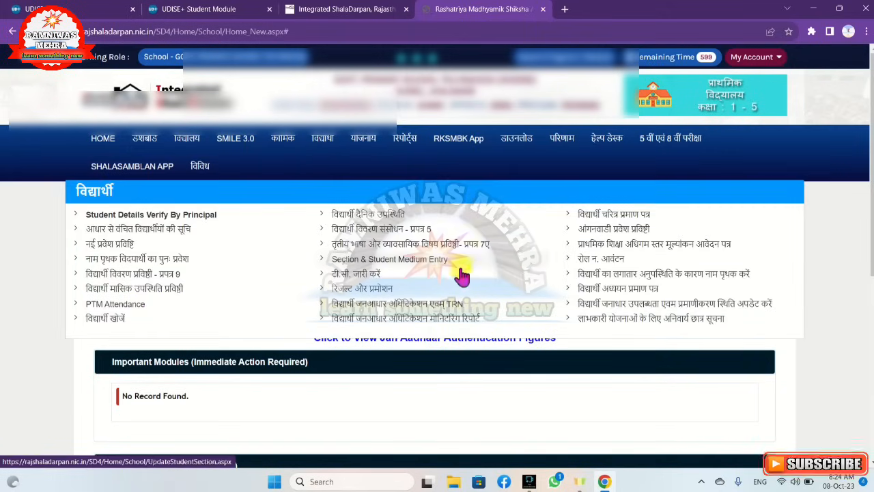
click(386, 231)
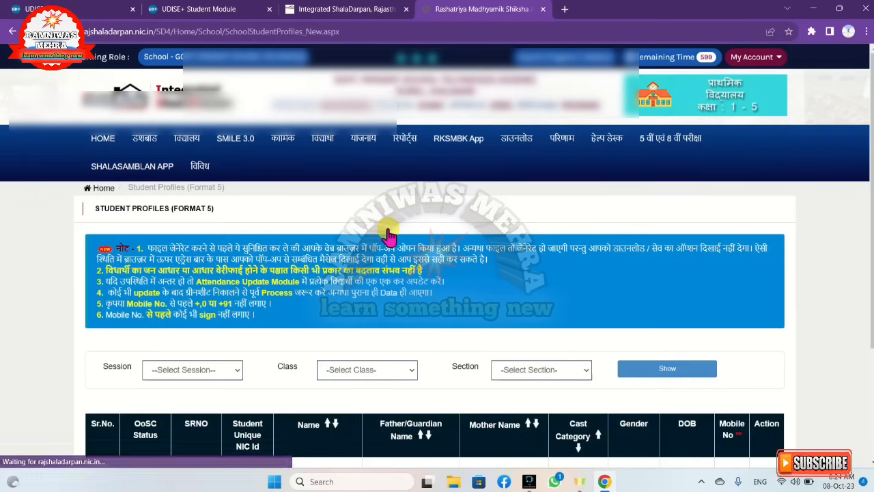
click(229, 373)
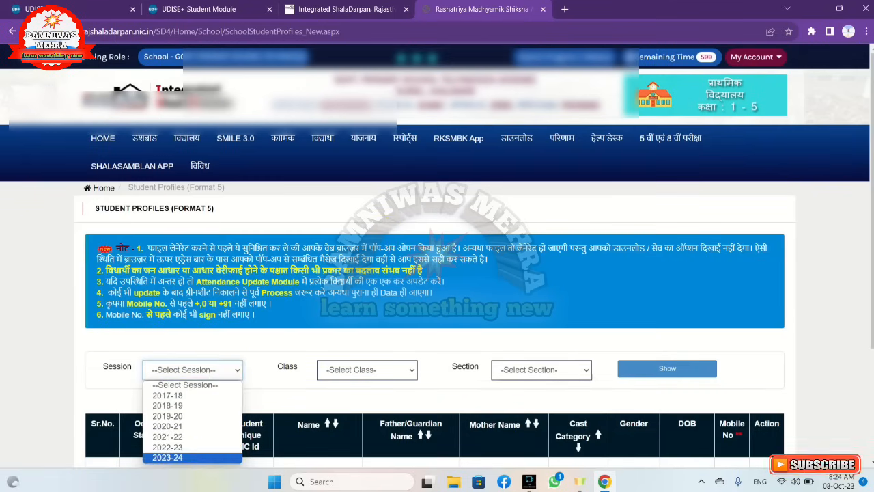
click(203, 458)
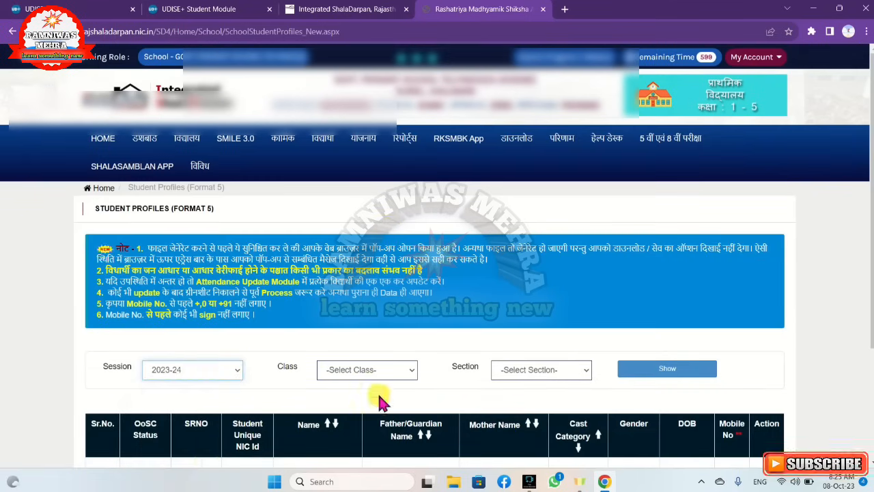
click(388, 371)
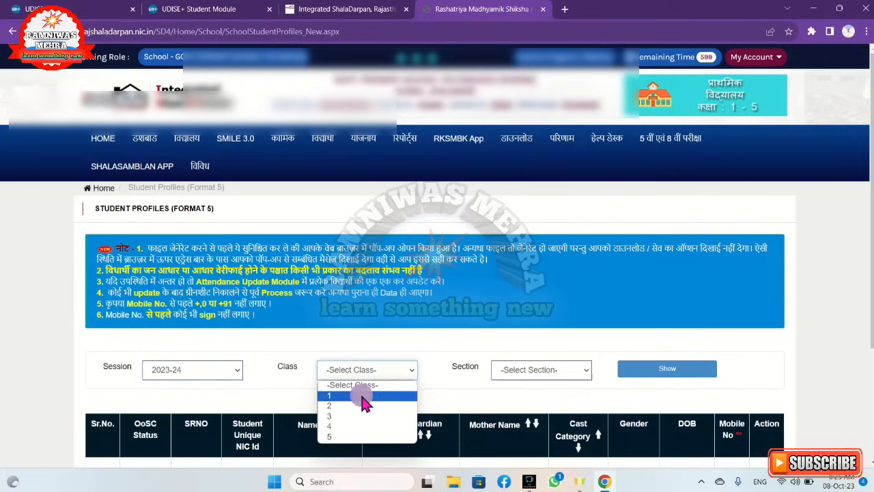
click(359, 396)
click(567, 371)
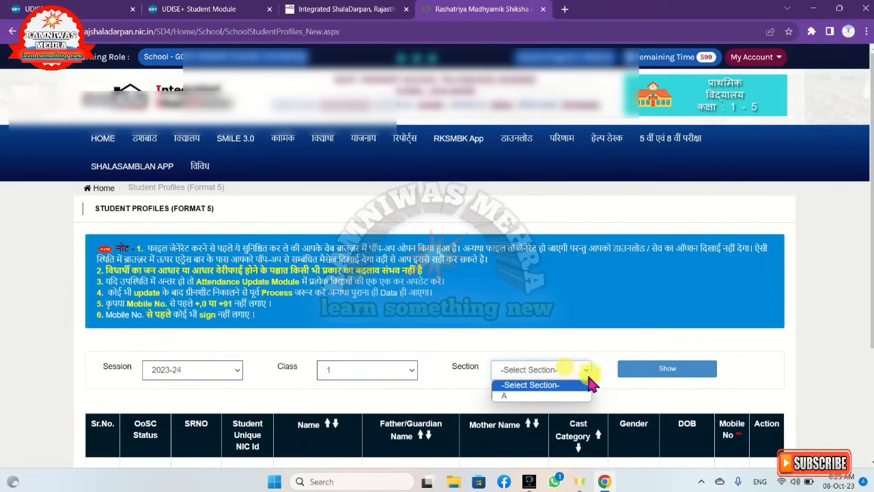
click(570, 395)
click(676, 370)
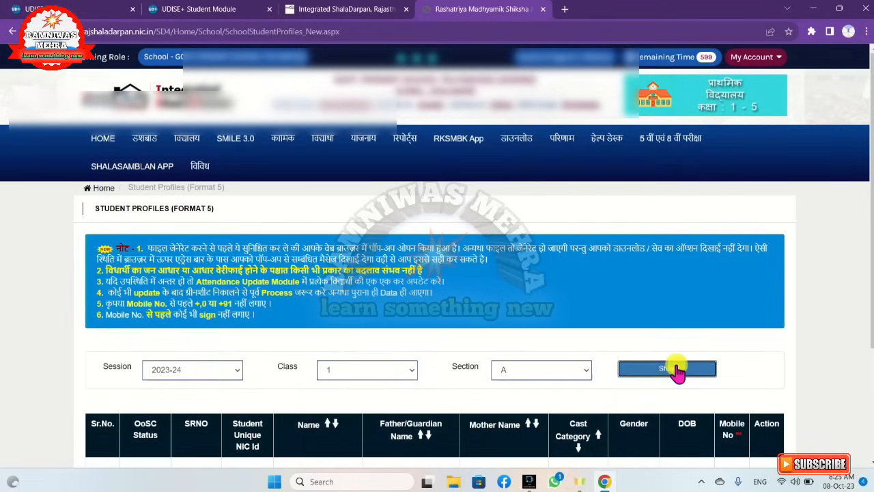
scroll(677, 373, down, 2)
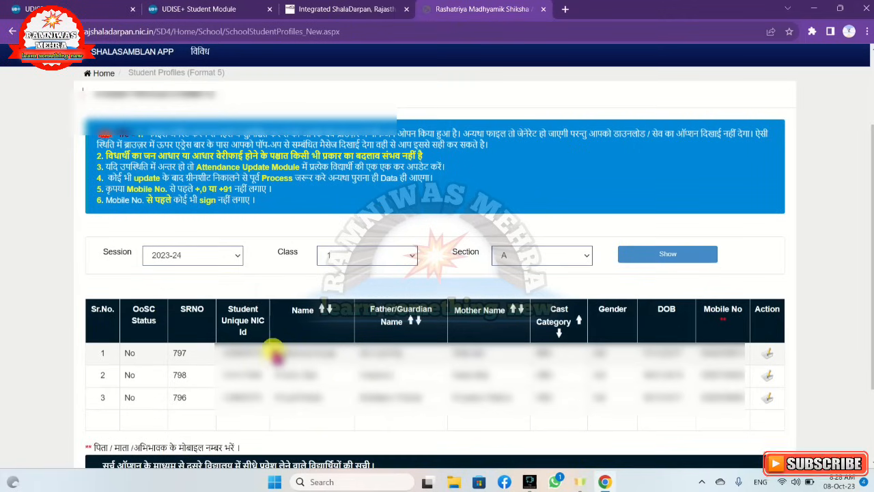
Copy the first listed student's name from Shala Darpan into the student name field of the UDISE+ form
drag(274, 351, 341, 359)
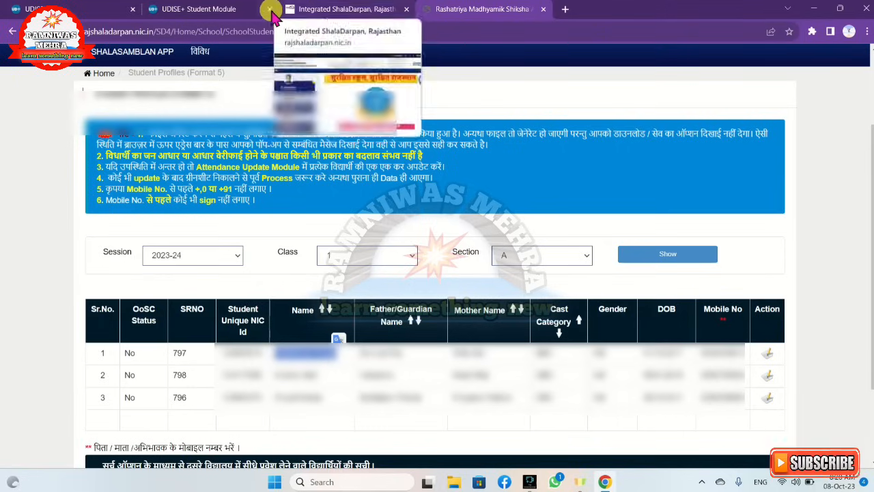
click(222, 10)
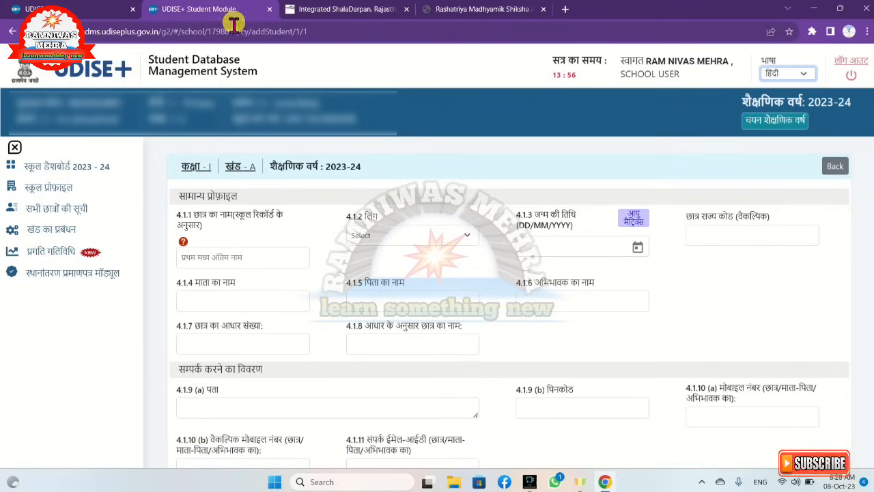
click(199, 256)
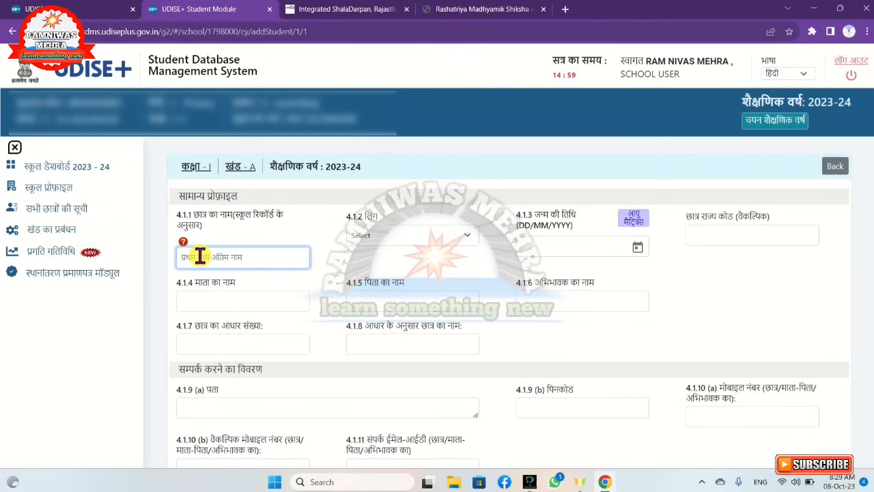
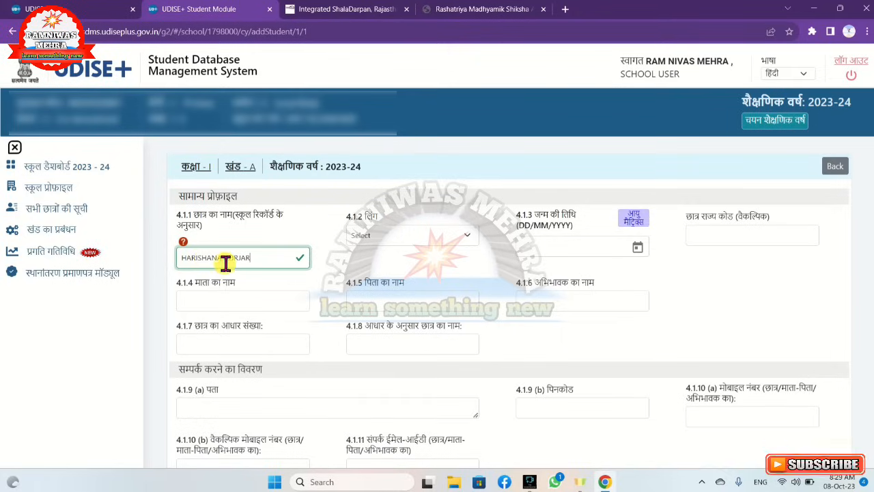
Set the student's gender to 2-Female
click(457, 241)
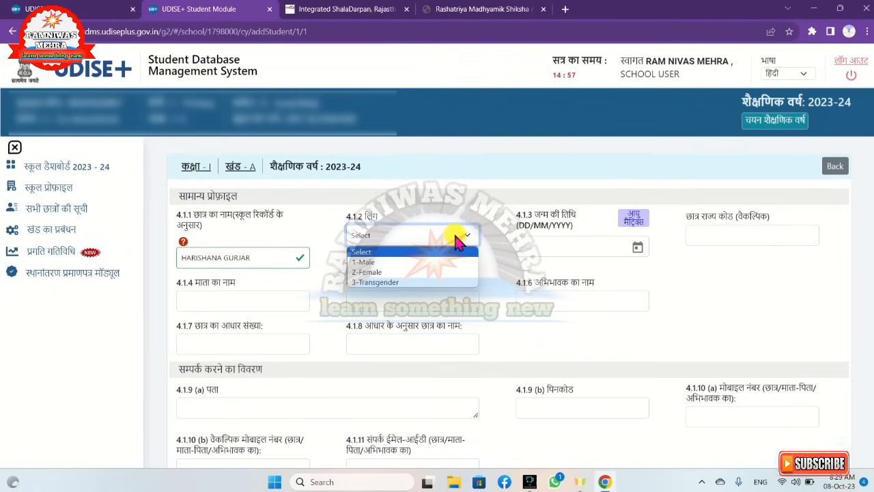
click(425, 263)
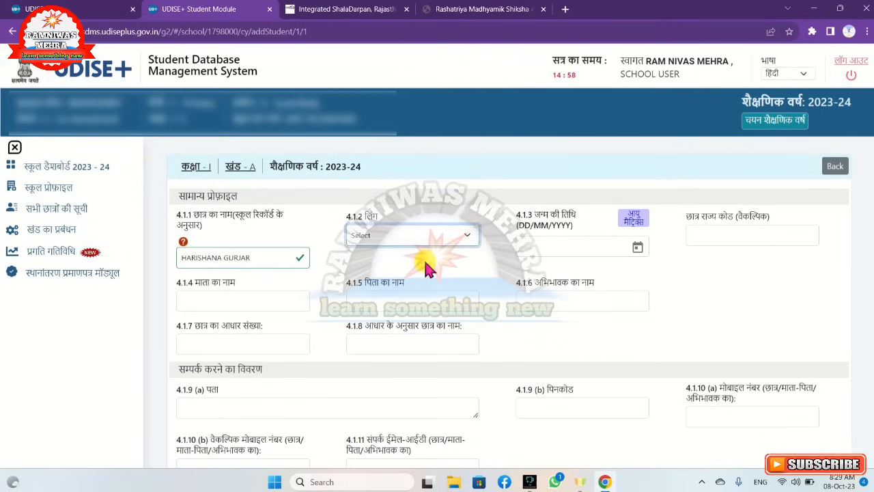
click(460, 234)
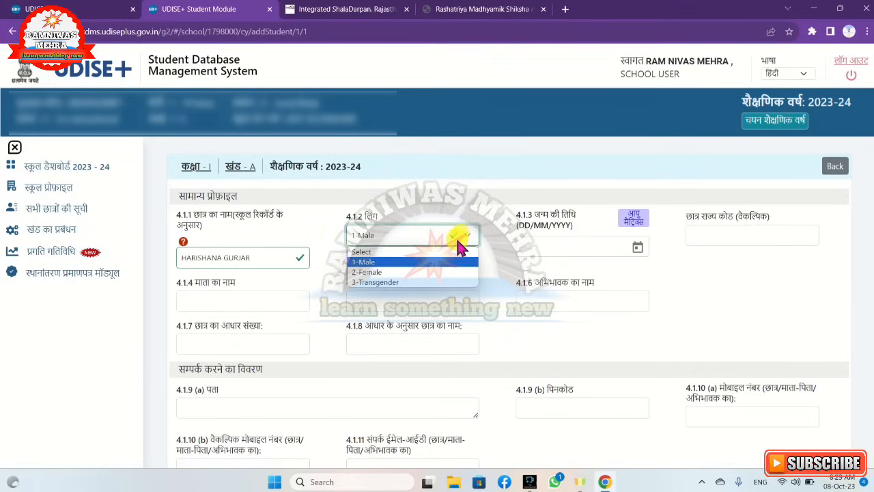
click(442, 270)
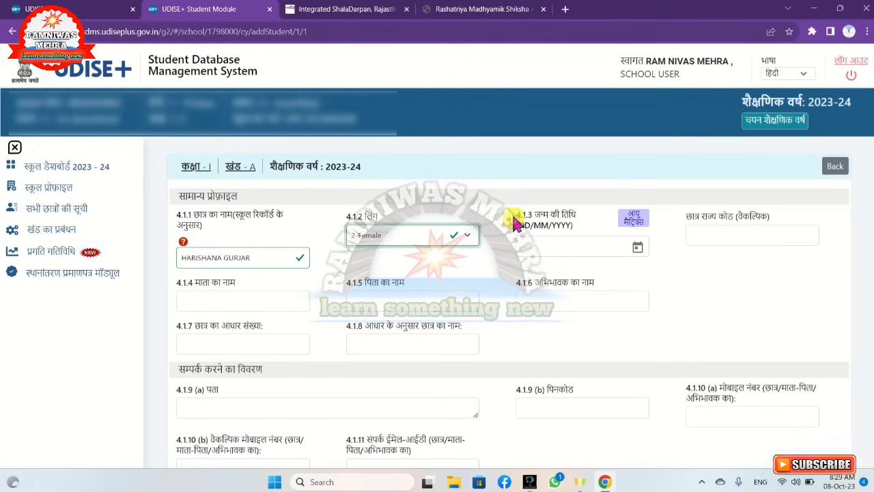
Look up the first student's date of birth in Shala Darpan and enter it in the UDISE+ date of birth field
click(446, 12)
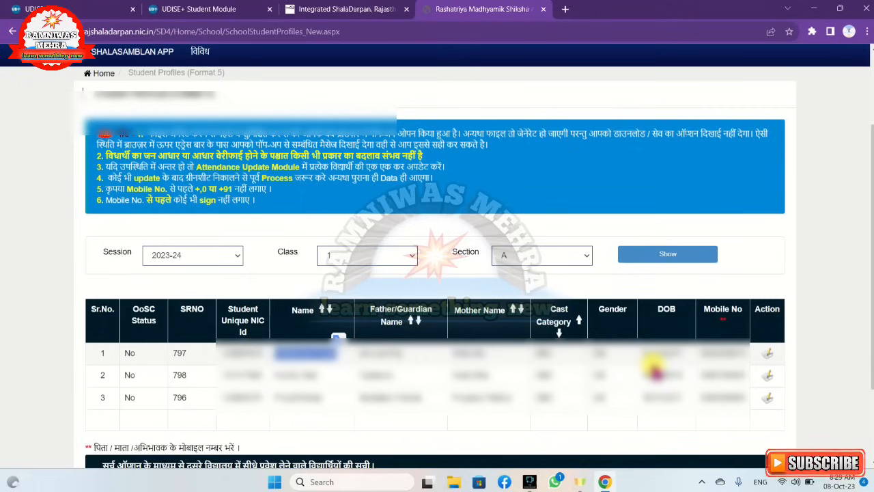
click(207, 8)
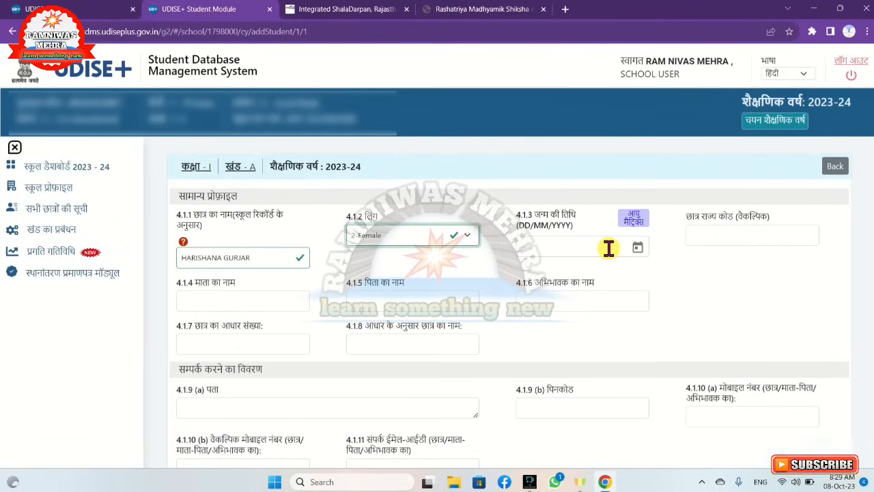
click(637, 249)
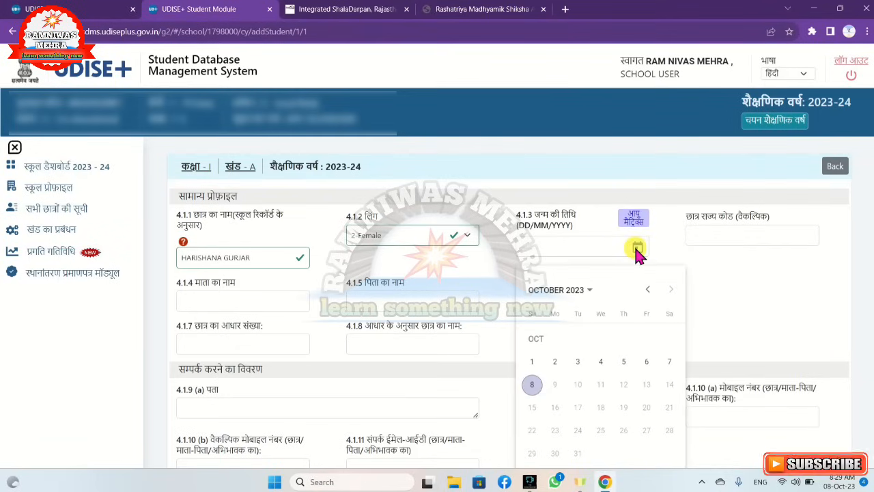
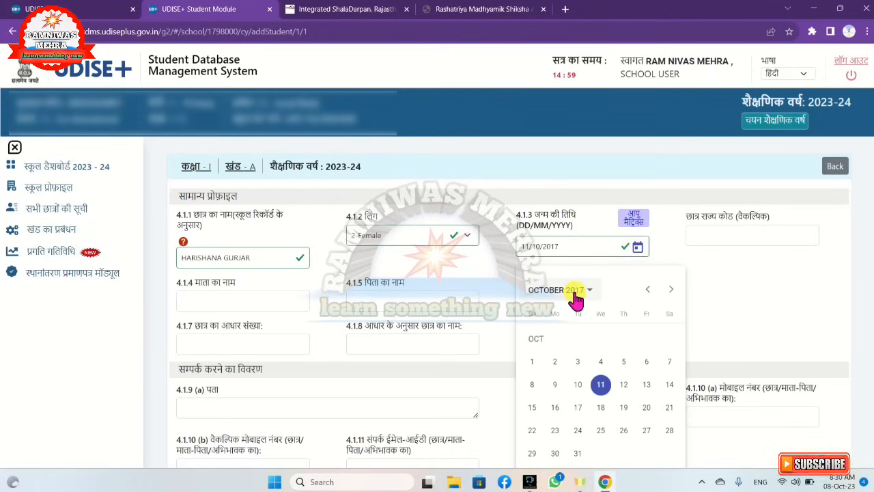
click(577, 291)
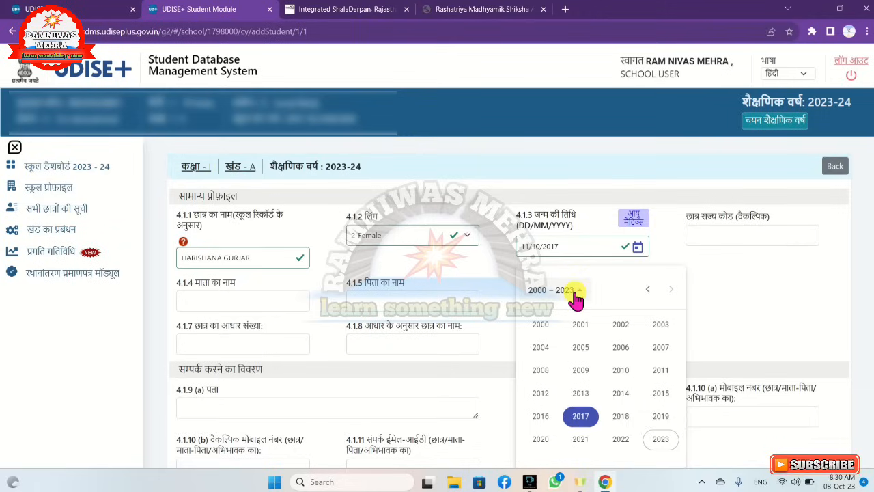
click(582, 416)
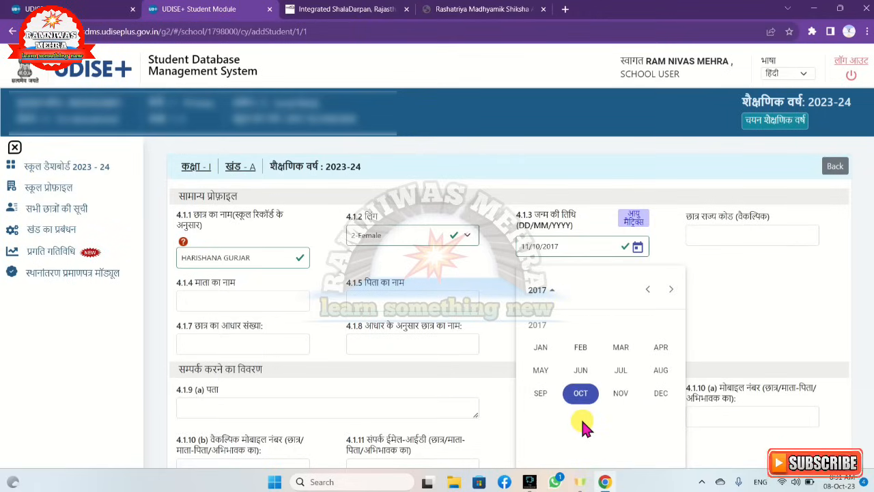
click(580, 395)
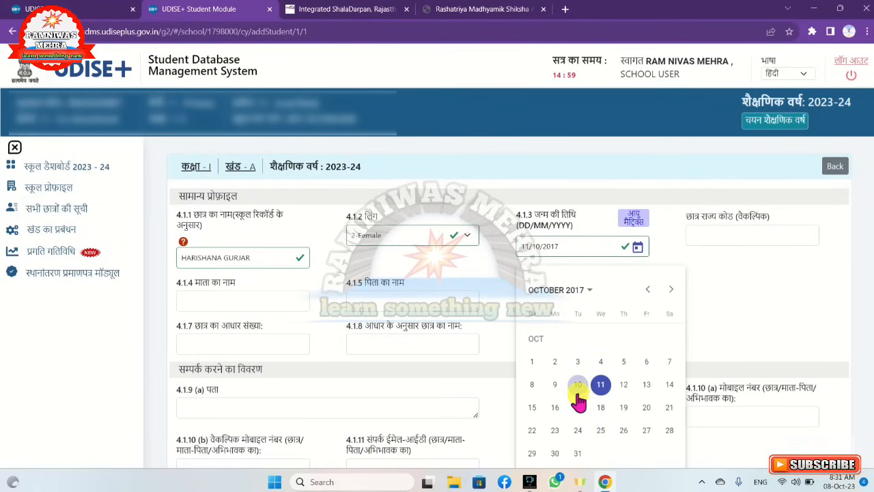
click(601, 386)
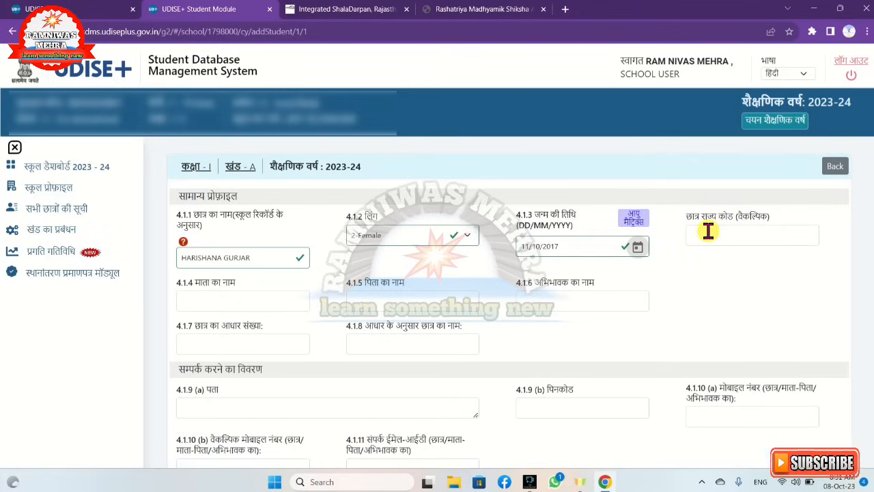
Copy the first student's unique NIC ID from Shala Darpan into the optional student state code field in UDISE+
click(489, 14)
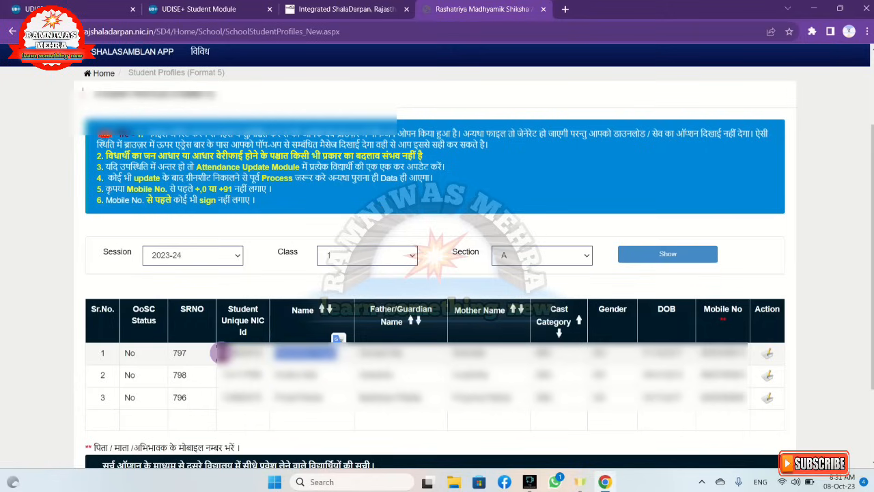
click(219, 352)
drag(219, 352, 266, 362)
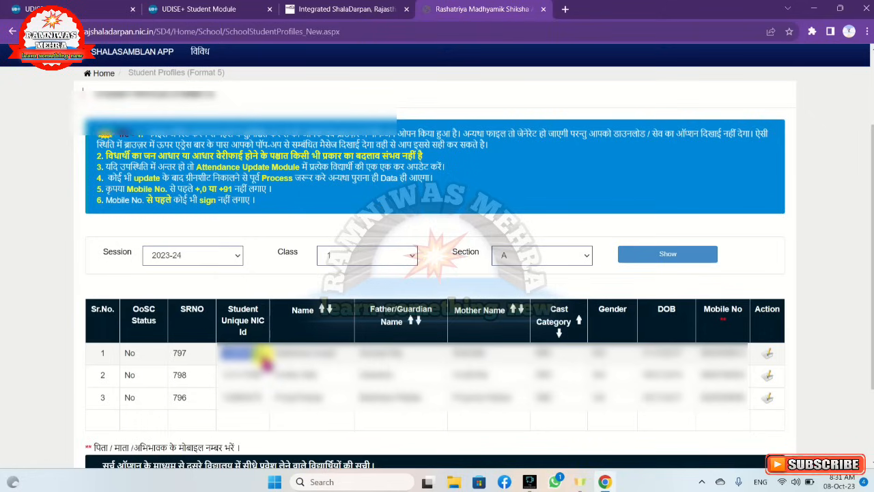
click(205, 17)
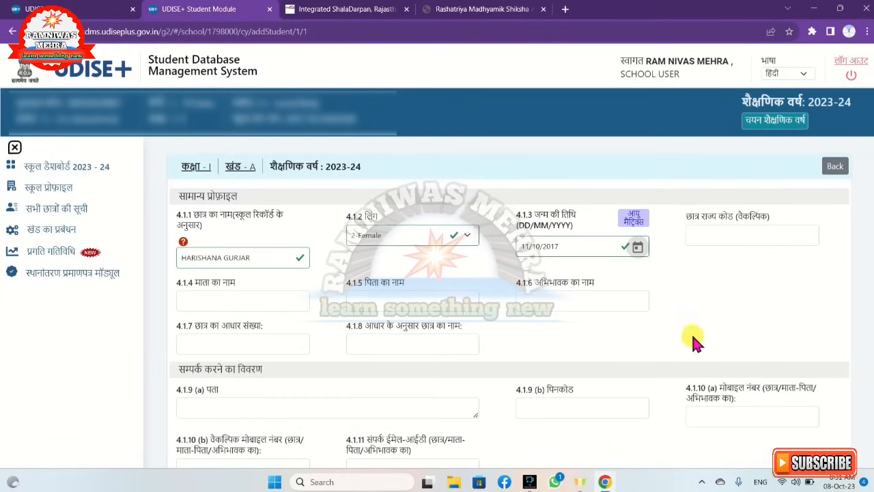
click(699, 231)
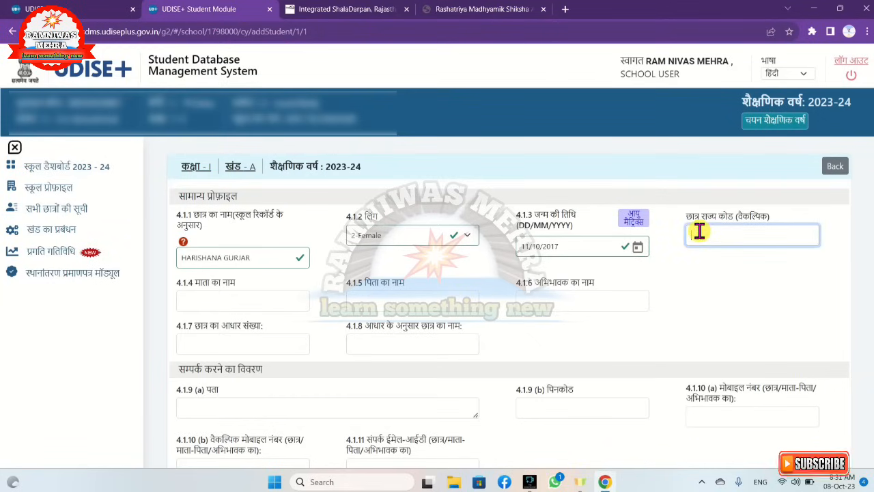
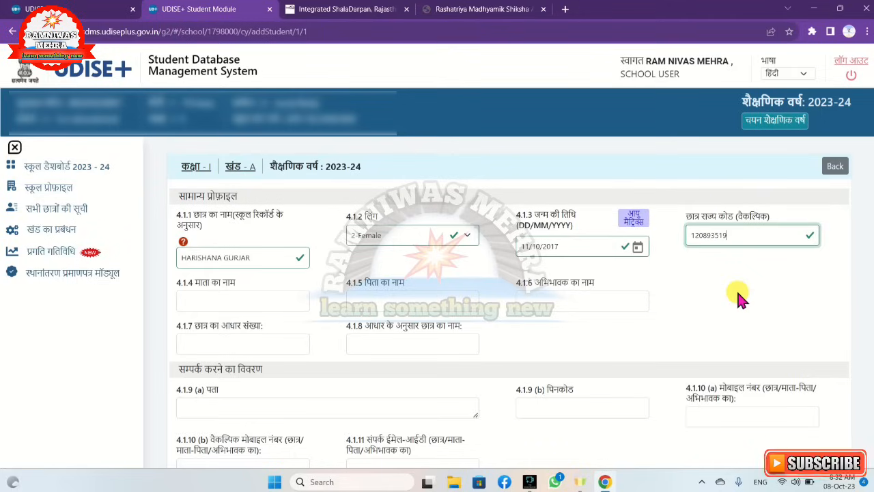
Copy the first student's mother's name from Shala Darpan into the mother's name field of the UDISE+ form
scroll(737, 296, down, 1)
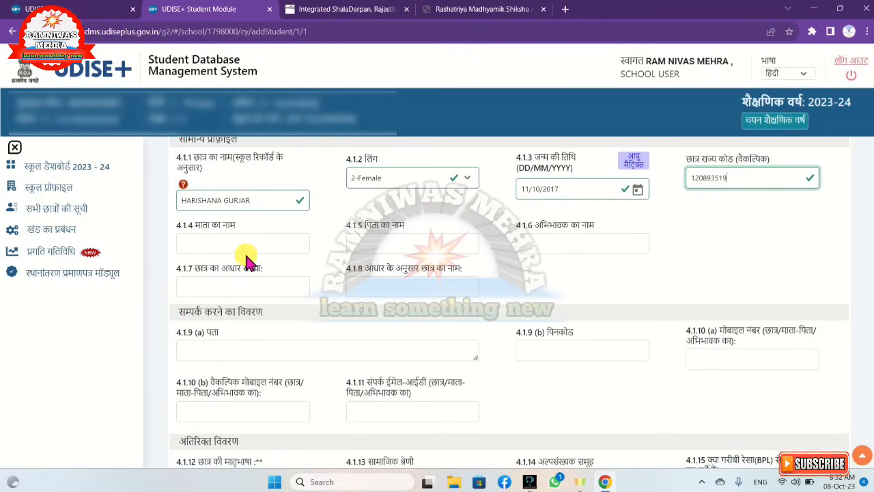
click(485, 15)
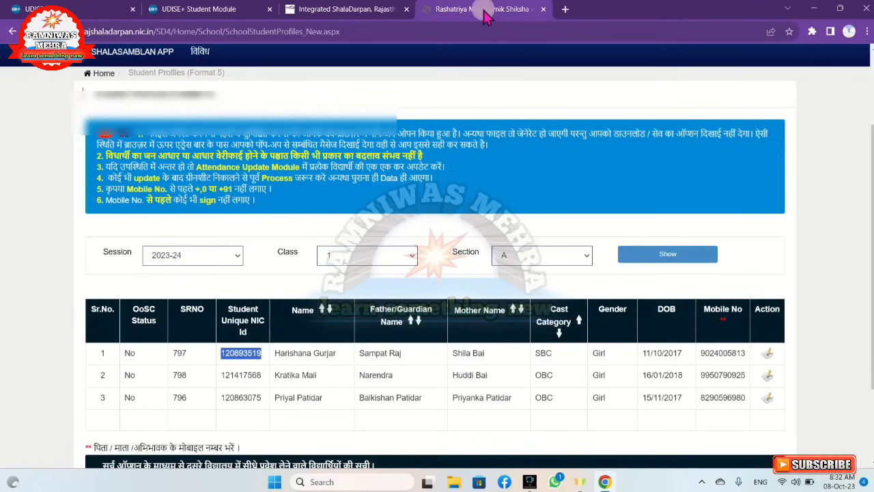
click(441, 356)
drag(450, 353, 498, 356)
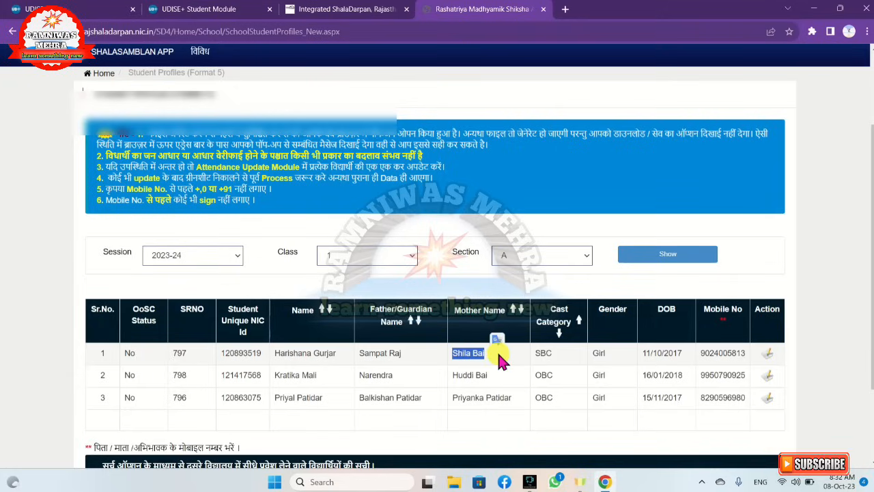
click(216, 14)
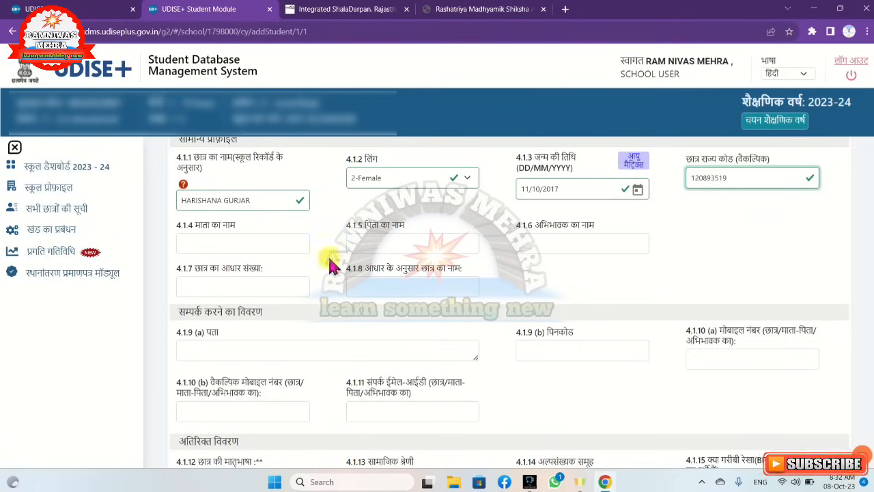
click(218, 239)
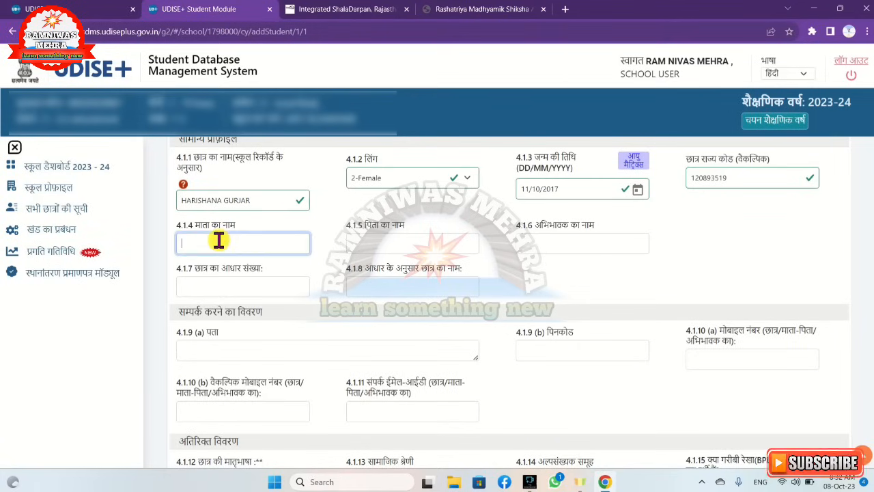
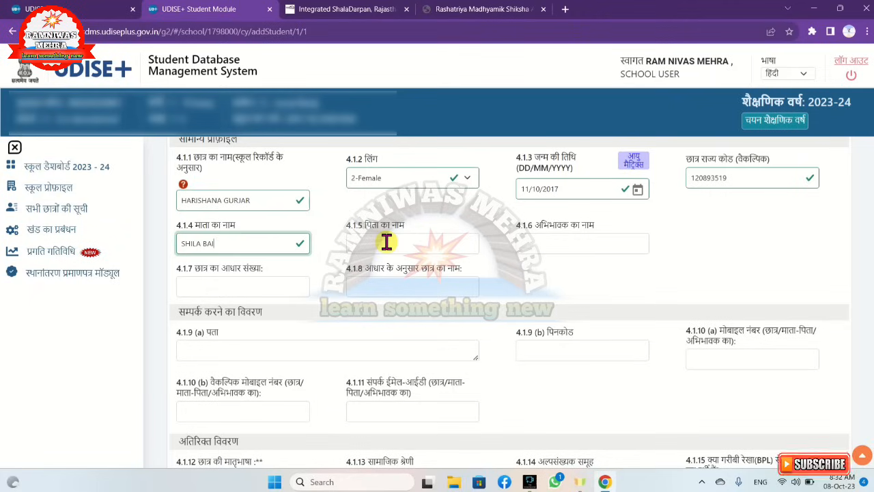
Copy the first student's father's name from Shala Darpan into the father's name field of the UDISE+ form
click(485, 14)
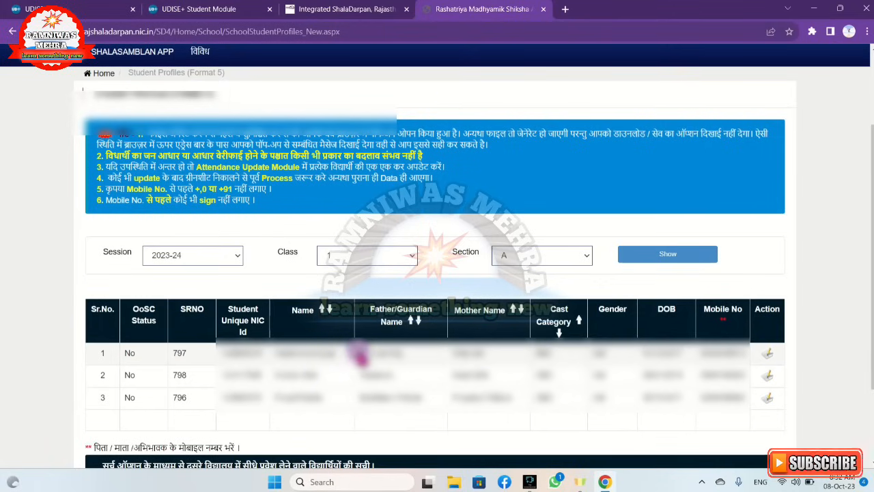
drag(357, 353, 401, 353)
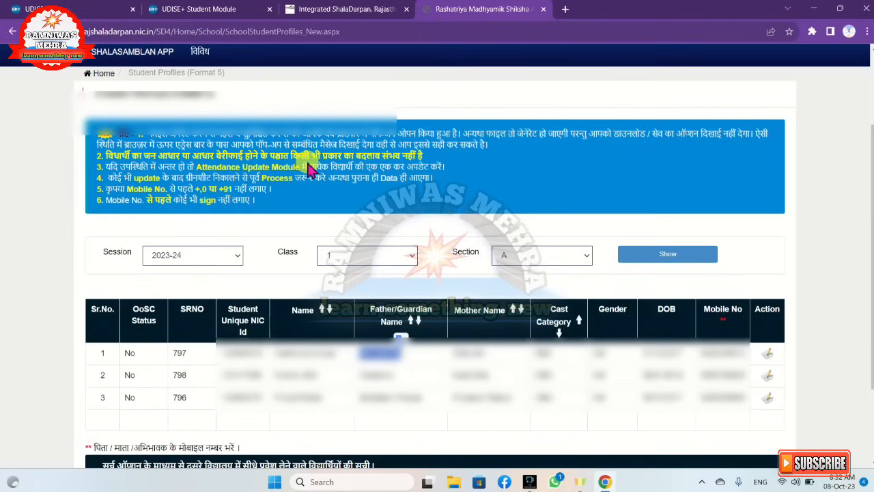
click(231, 11)
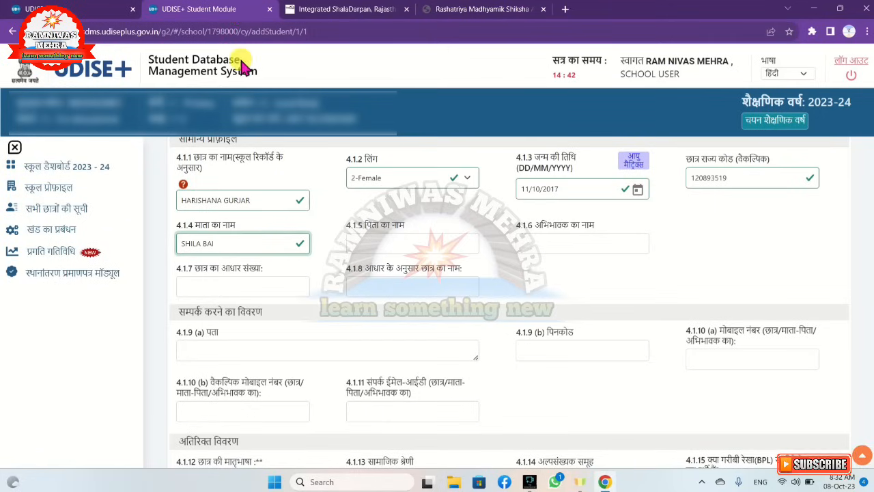
click(369, 240)
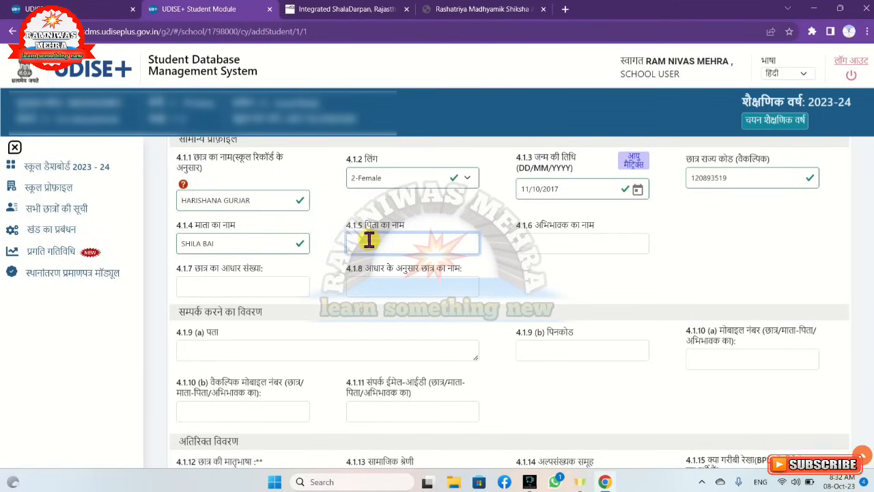
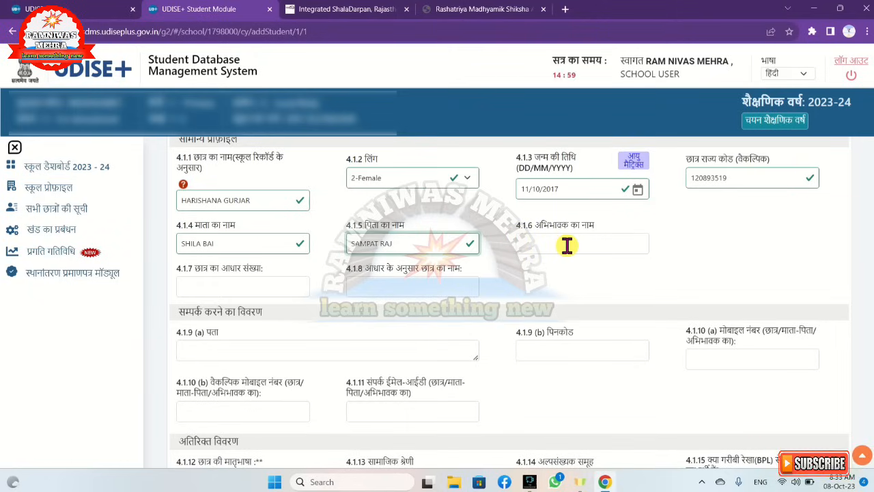
Search the mother tongue options for "hindi" and set the student's mother tongue to 56-HINDI - Marwari
scroll(567, 246, down, 1)
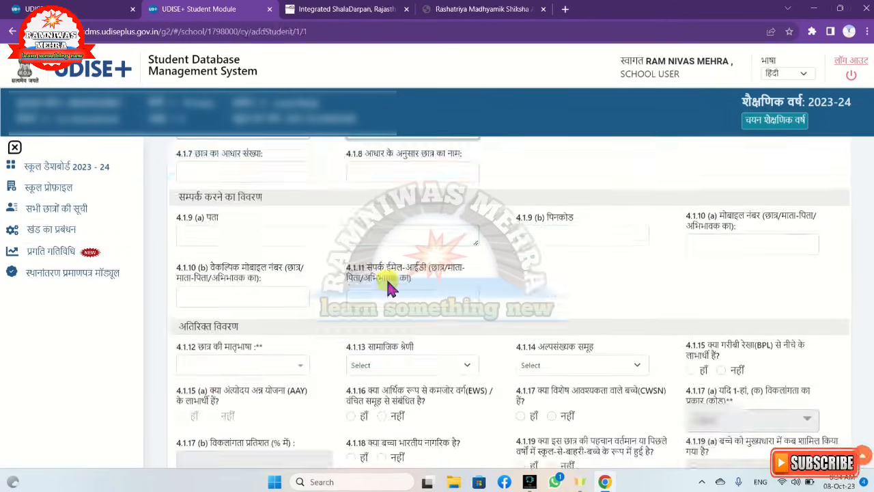
scroll(387, 281, down, 1)
scroll(386, 278, up, 1)
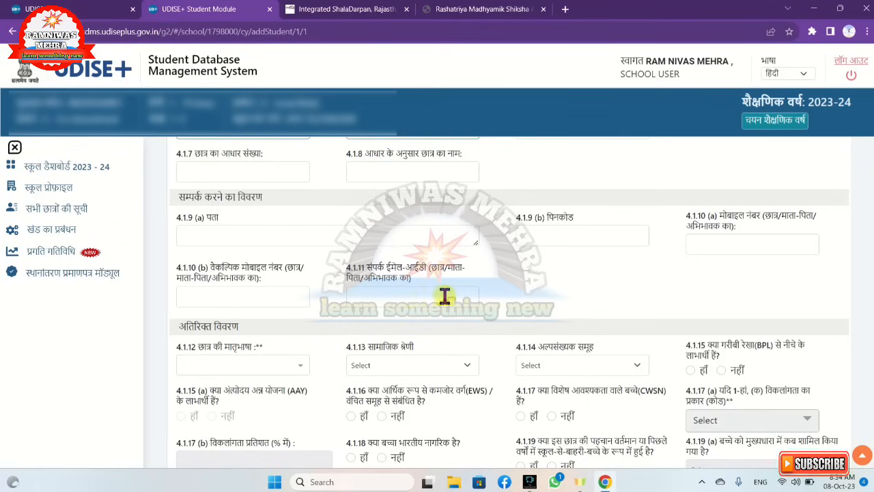
scroll(469, 295, down, 1)
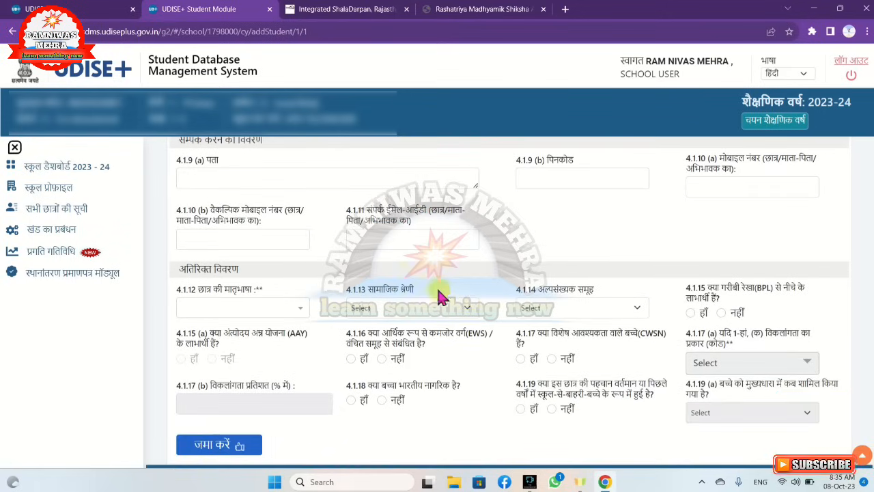
scroll(369, 242, down, 1)
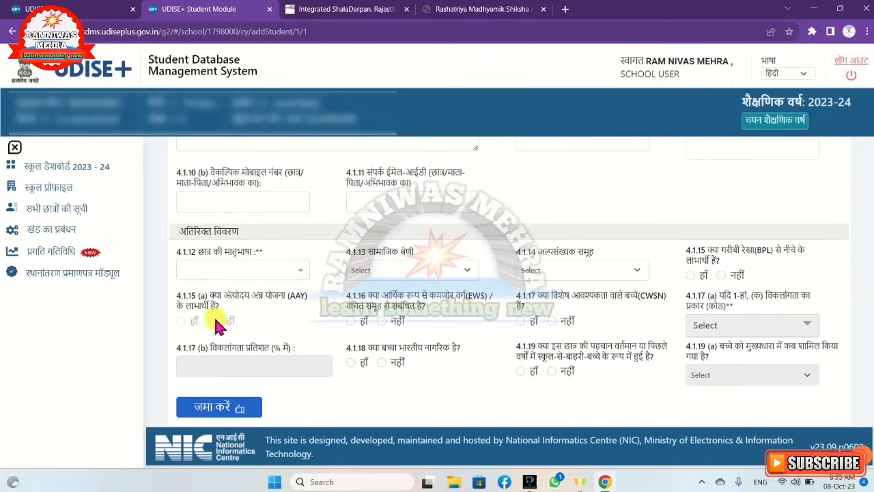
click(297, 277)
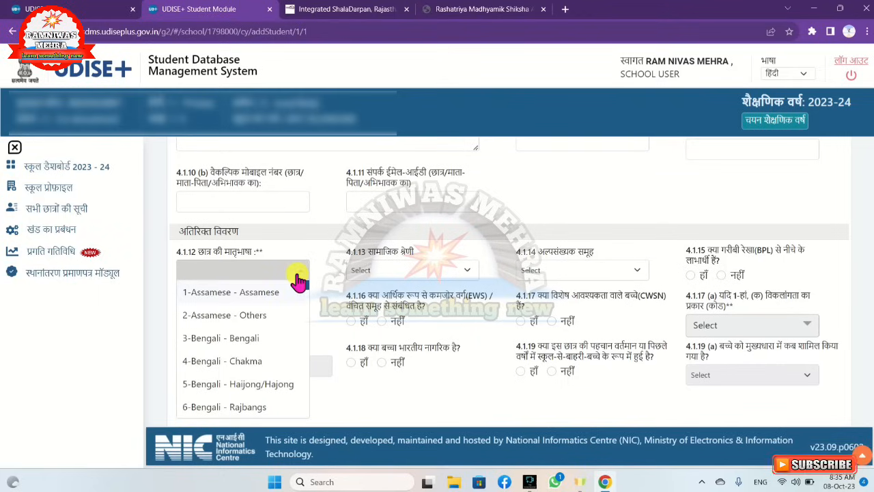
text(h)
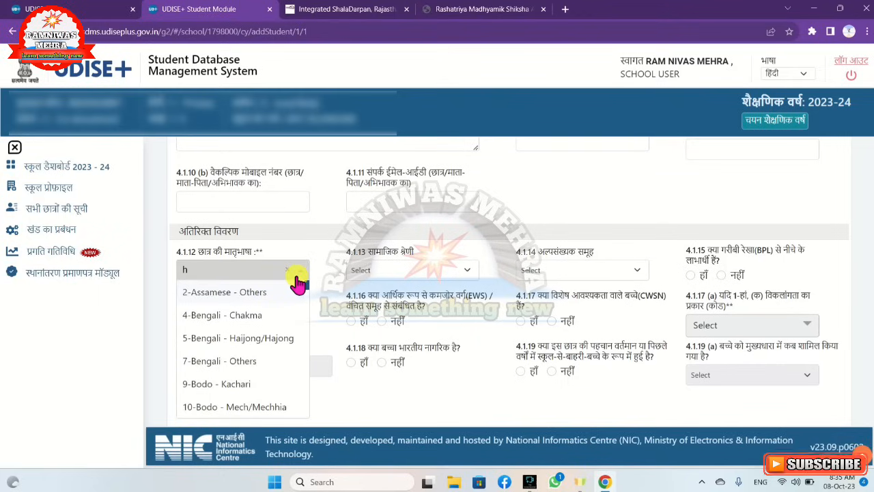
text(i)
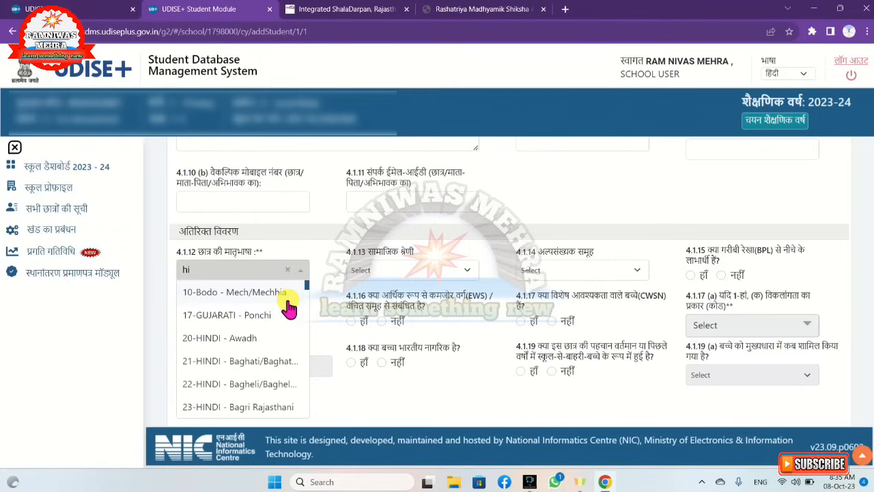
text(ndi)
scroll(246, 342, down, 10)
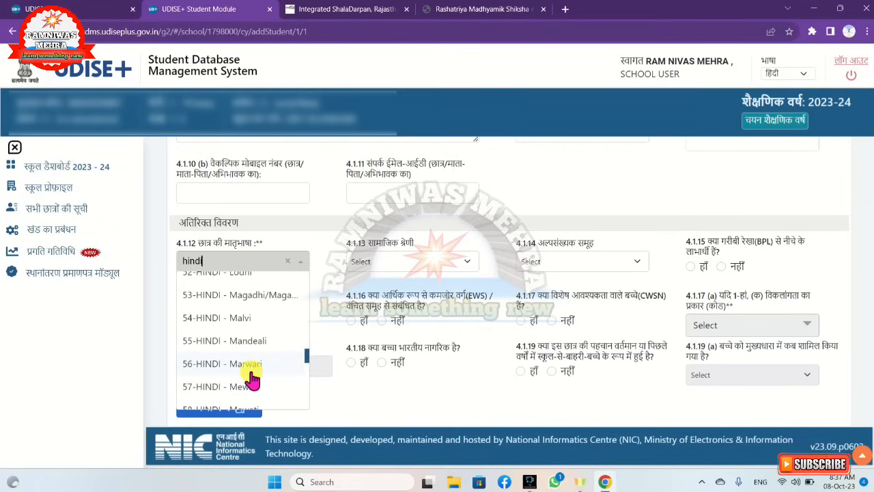
click(232, 367)
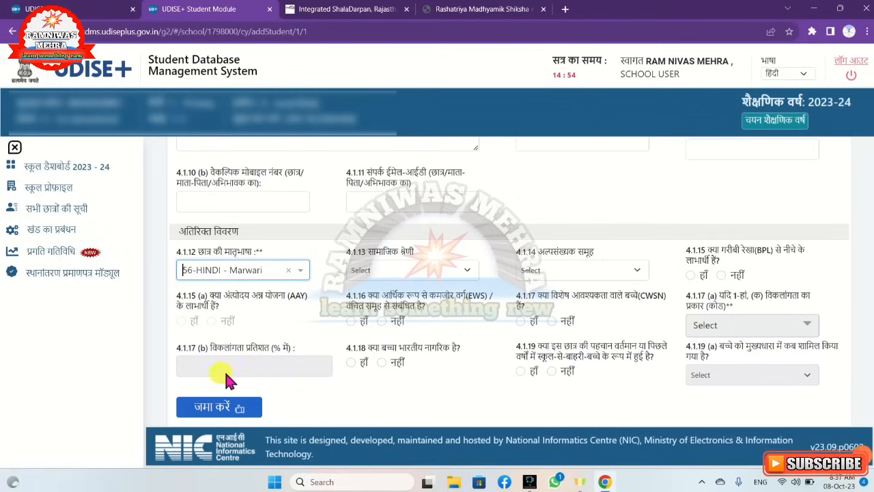
Set the student's social category to 4 - OBC and the minority group to 7-NA
click(455, 272)
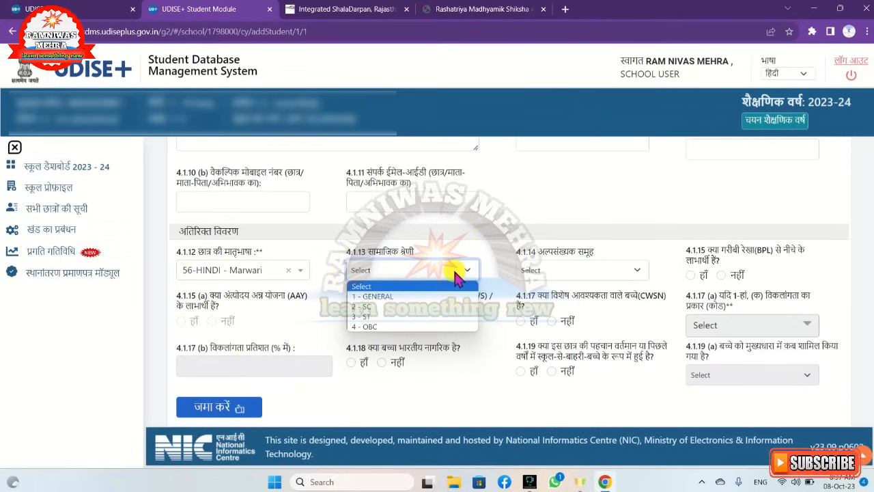
click(435, 327)
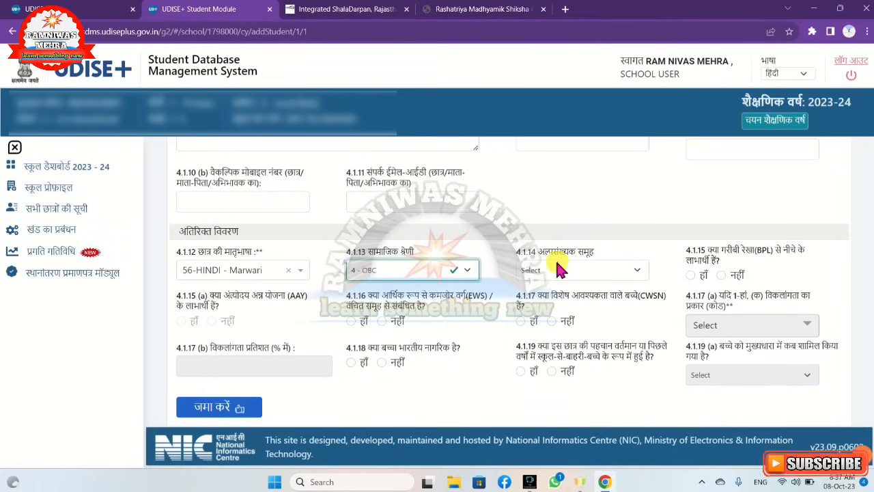
click(638, 276)
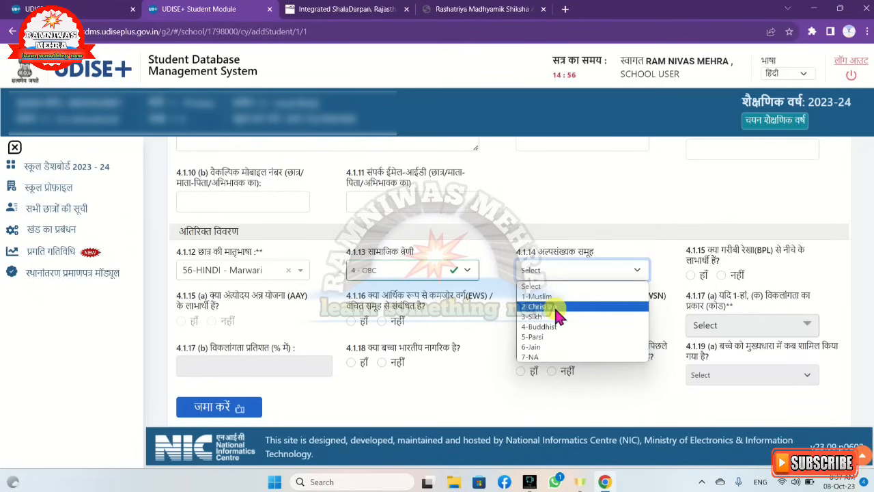
click(548, 357)
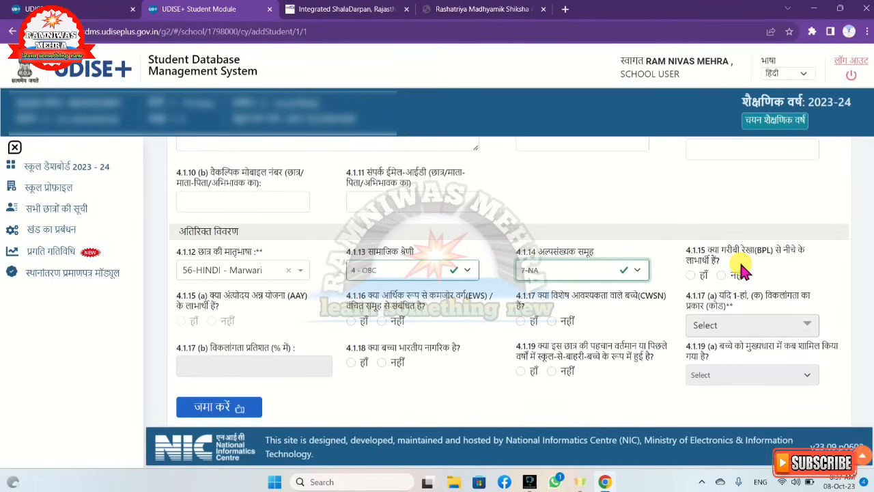
Answer No (नहीं) for both the BPL beneficiary and the EWS/disadvantaged group questions
click(692, 275)
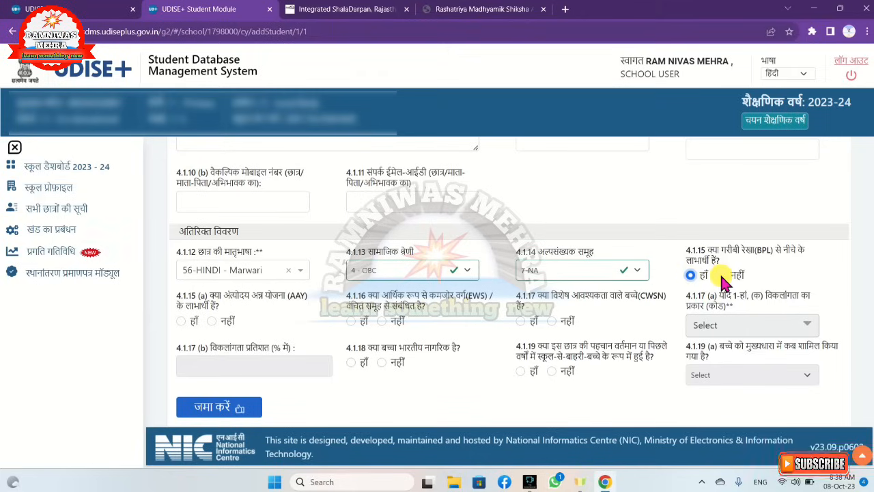
click(722, 277)
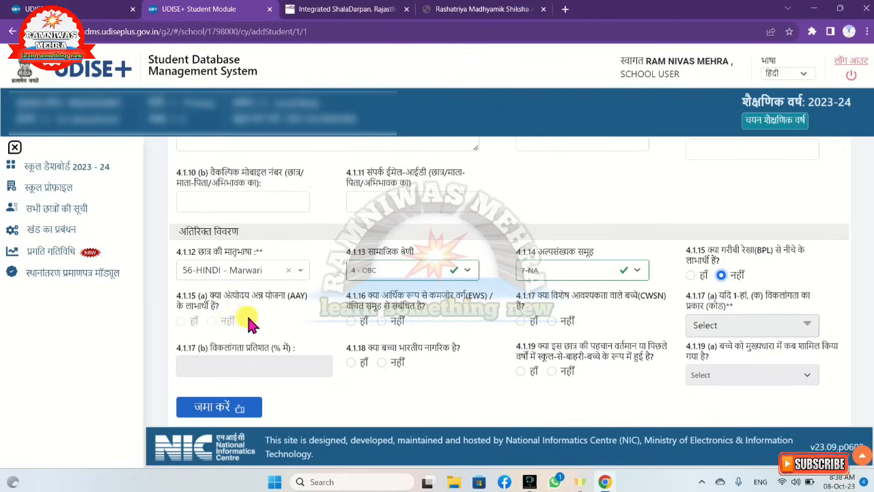
click(692, 276)
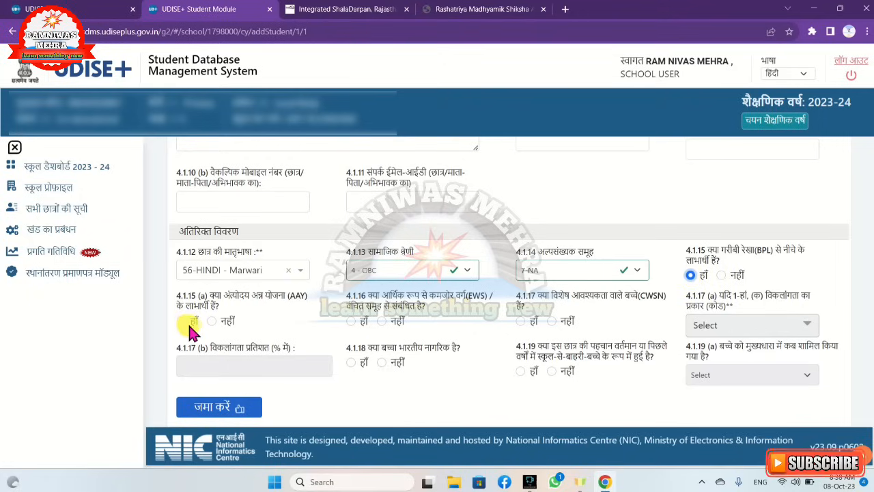
click(720, 276)
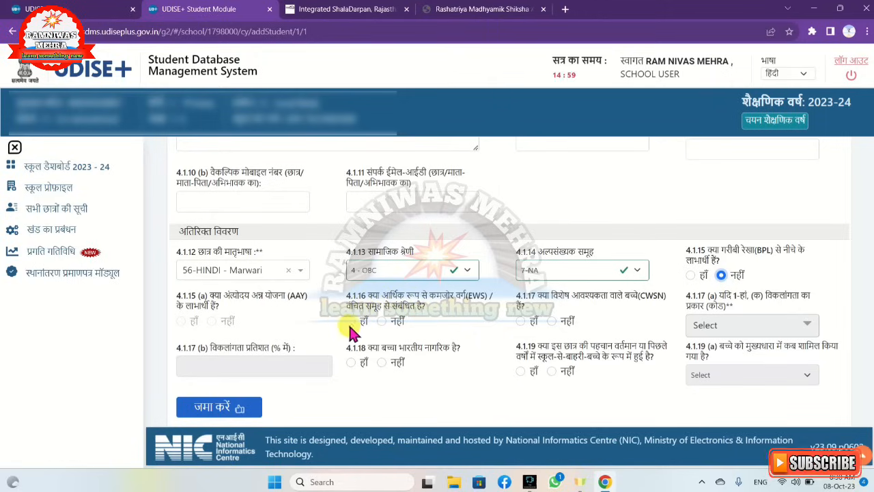
click(381, 321)
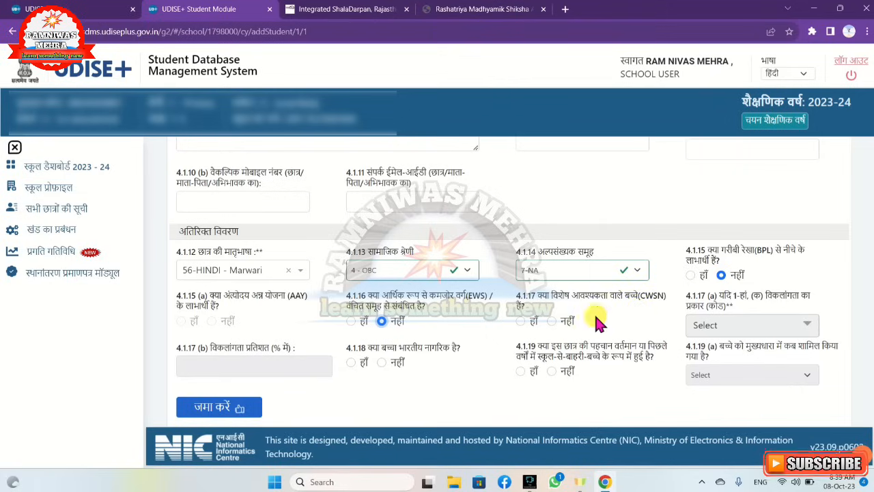
Answer Yes (हाँ) for the CWSN question and examine the disability type options and the disability percentage field
click(522, 323)
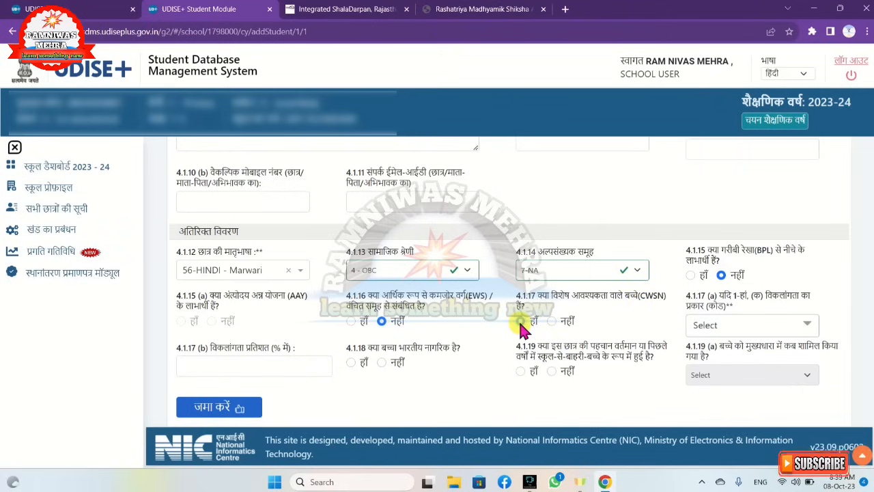
click(519, 321)
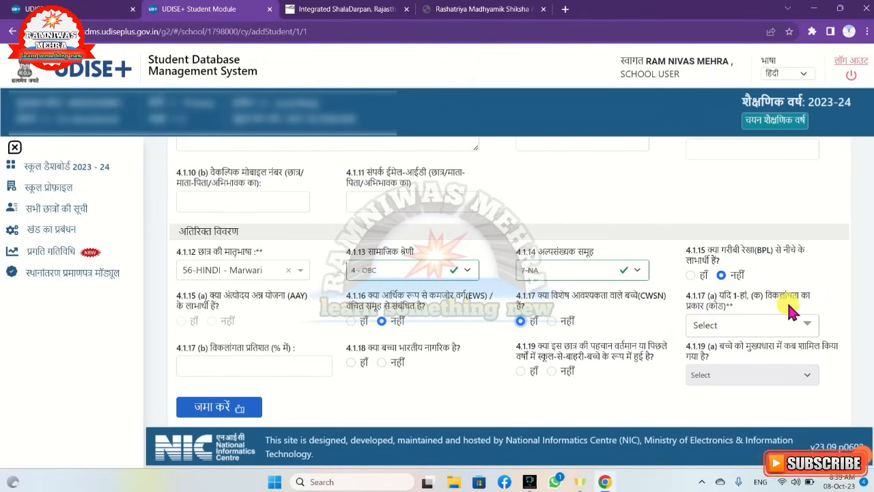
click(810, 329)
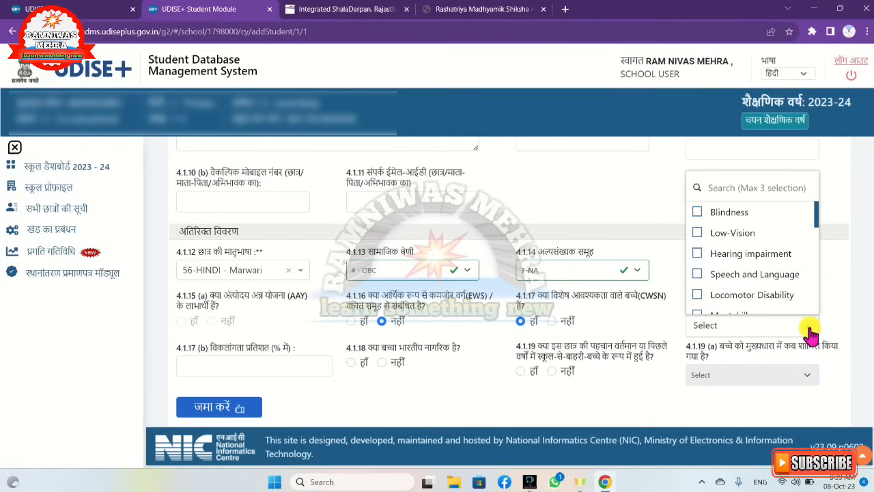
scroll(771, 255, down, 5)
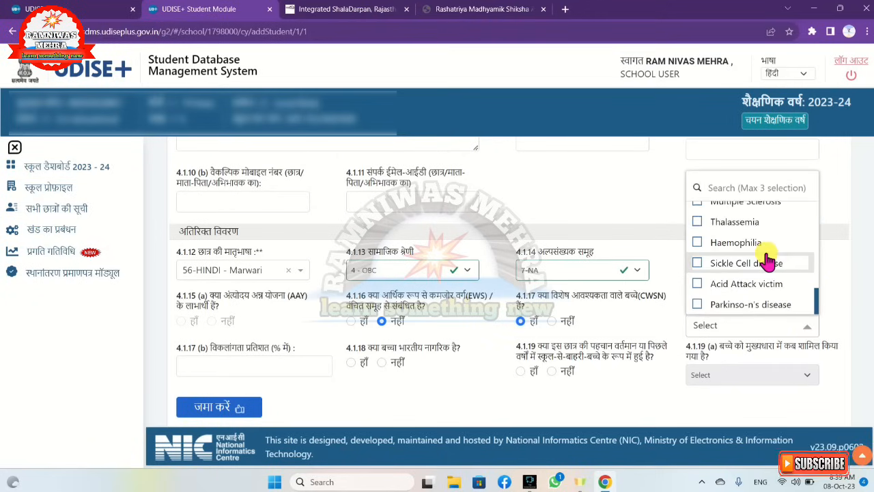
scroll(768, 258, down, 2)
scroll(765, 261, up, 5)
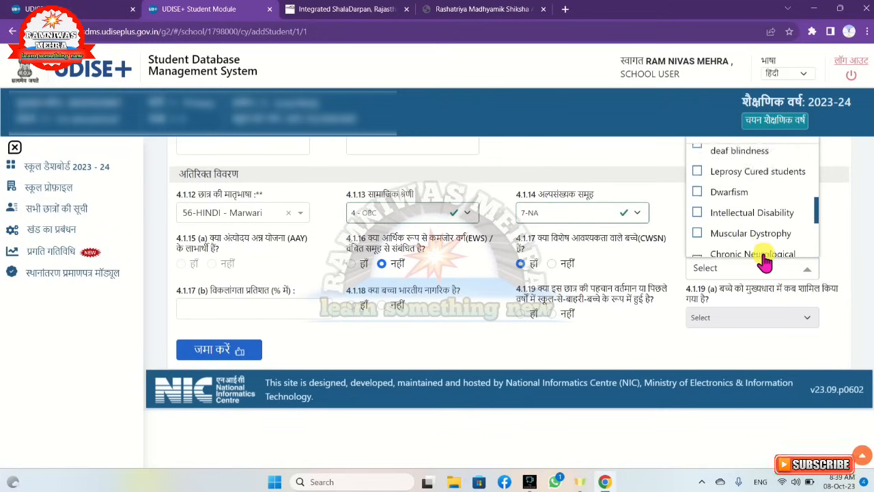
scroll(758, 260, up, 2)
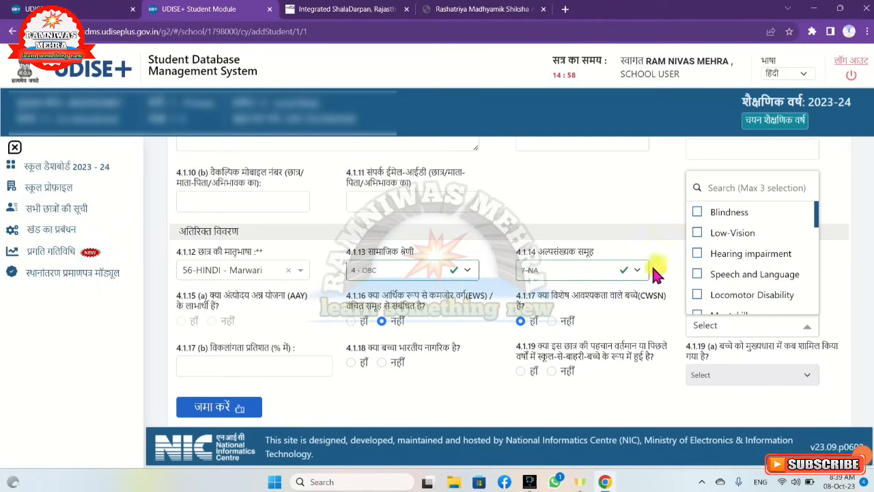
click(524, 325)
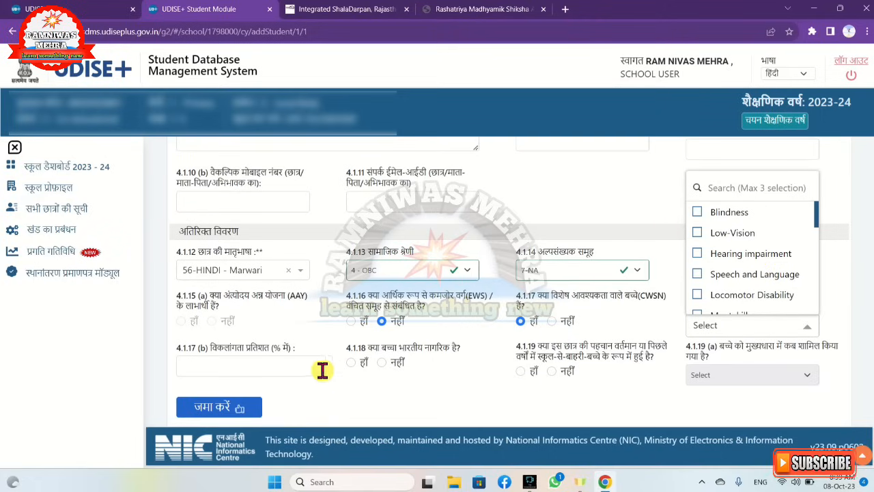
click(262, 366)
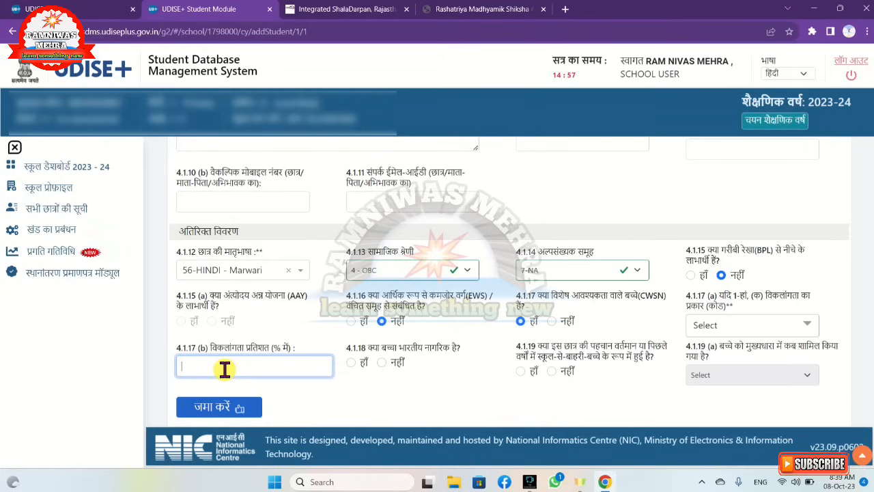
Answer No (नहीं) for the CWSN and out-of-school child questions and Yes (हाँ) for Indian citizenship, and submit the student form
click(551, 321)
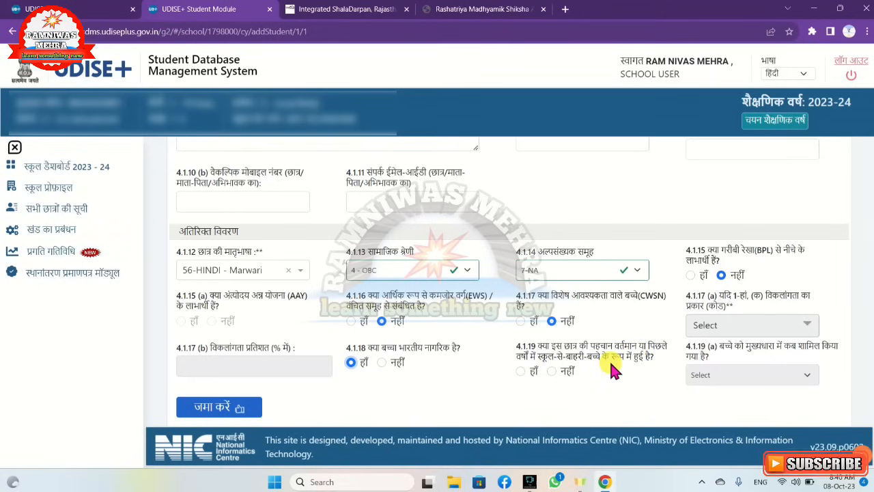
click(552, 371)
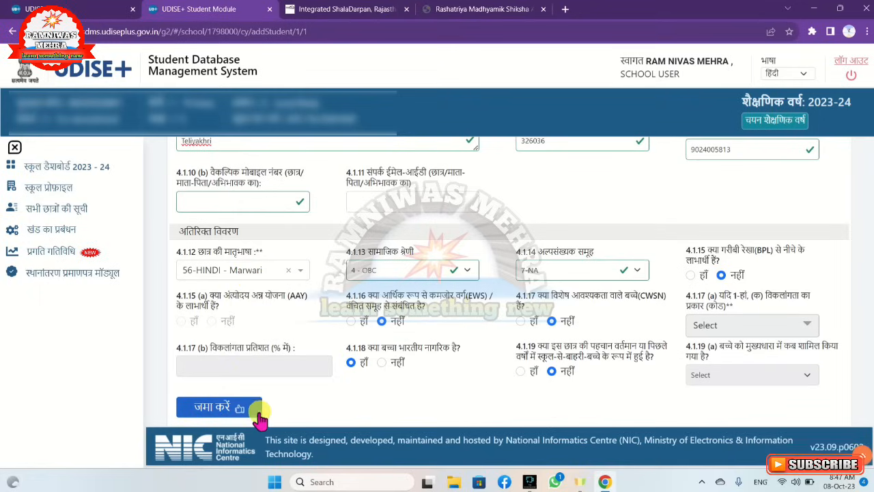
click(219, 410)
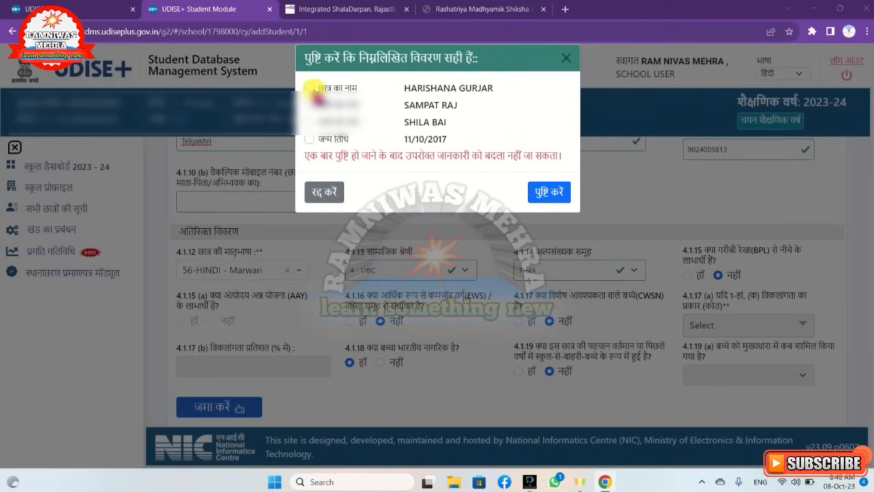
Verify the student's name, both parents' names and birth date, confirm the submission, and choose to add another student
click(309, 88)
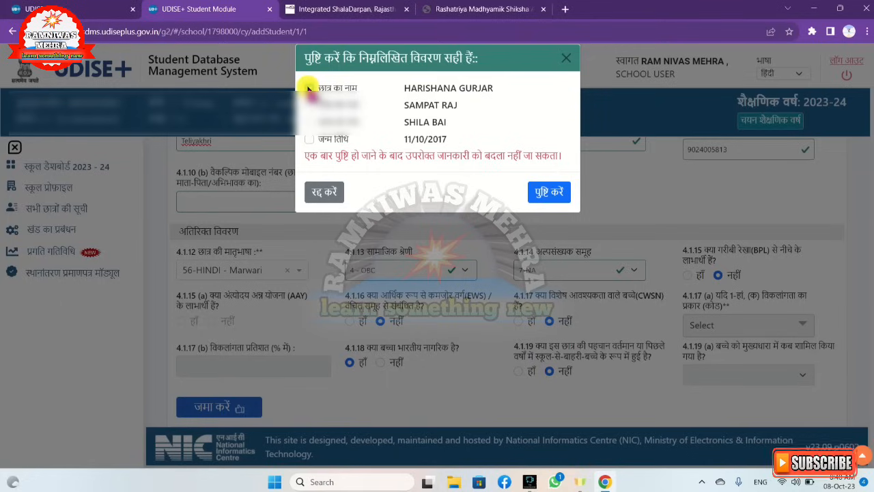
click(310, 105)
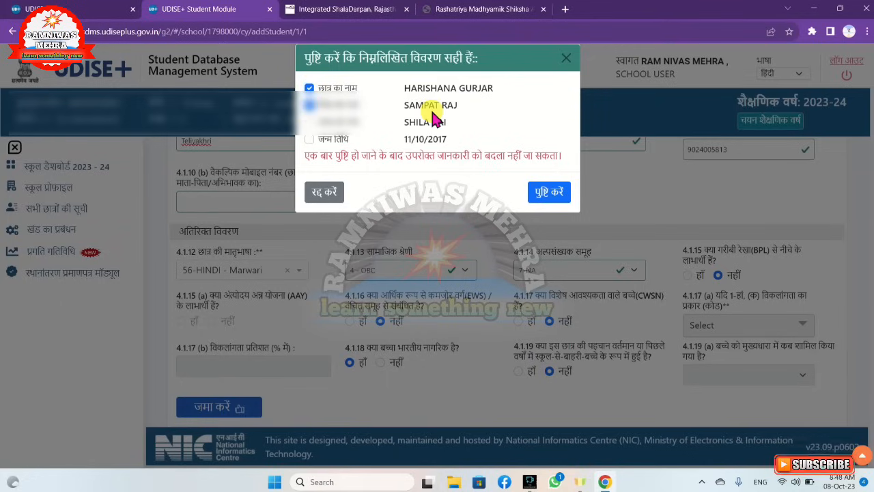
click(310, 123)
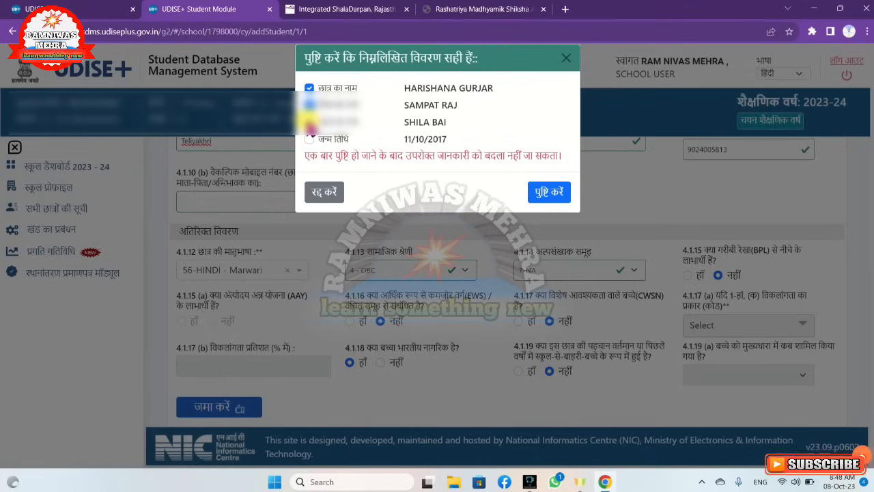
click(309, 139)
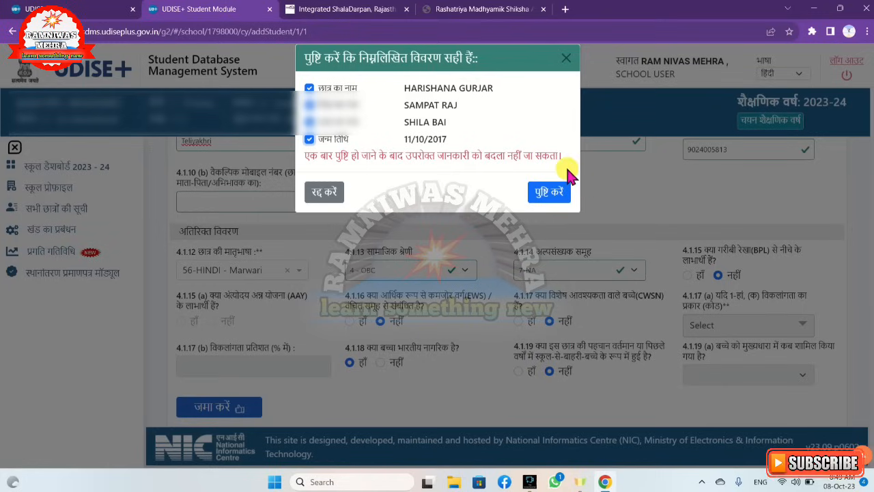
click(545, 195)
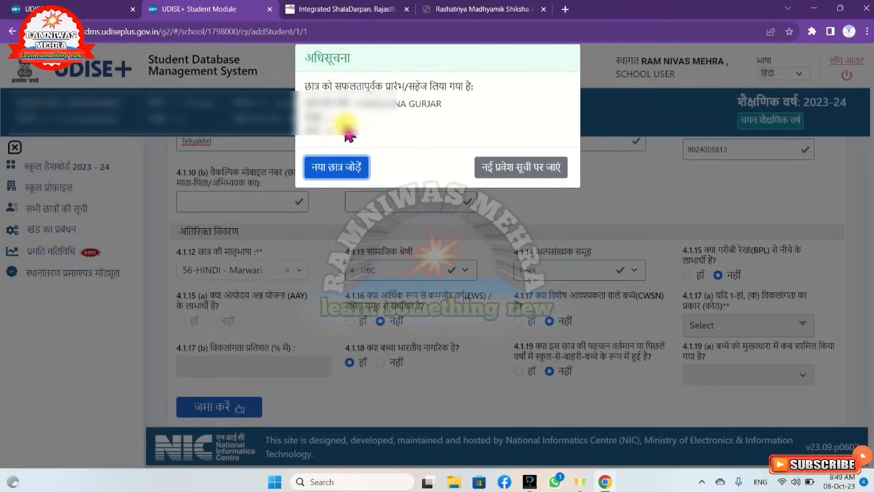
click(322, 176)
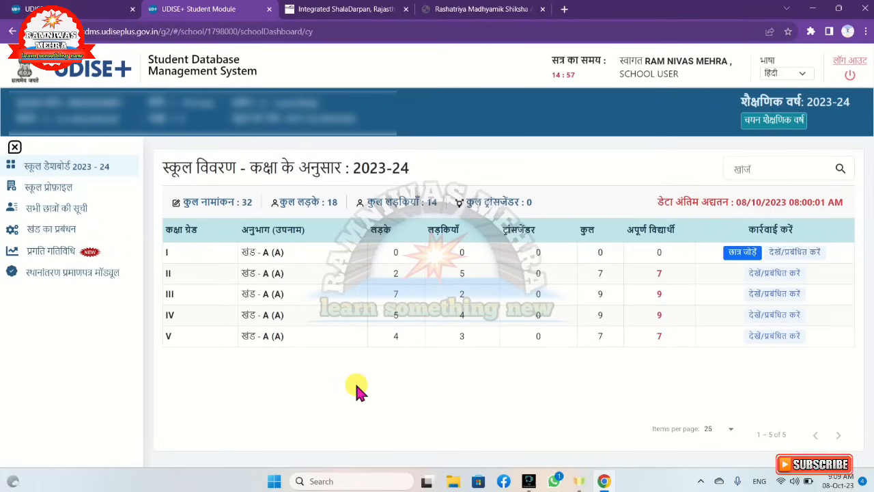
Return to the 2023-24 school dashboard and open the student list of Class I, section A
click(46, 168)
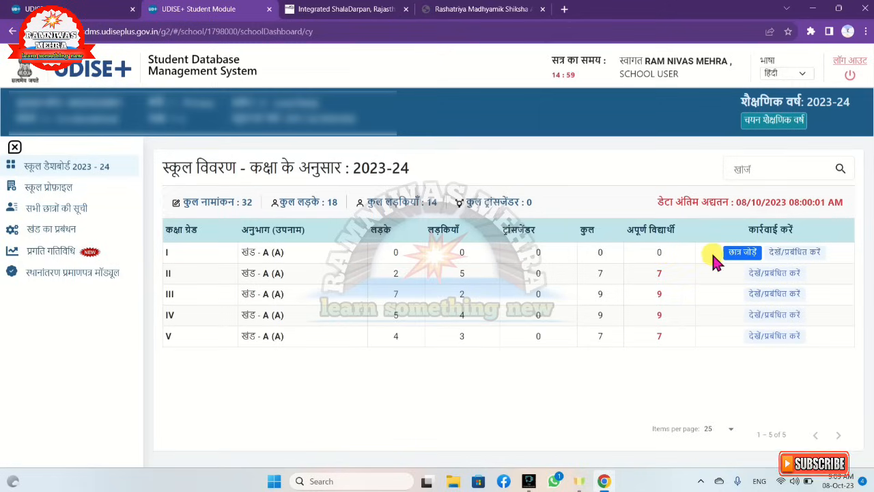
click(789, 254)
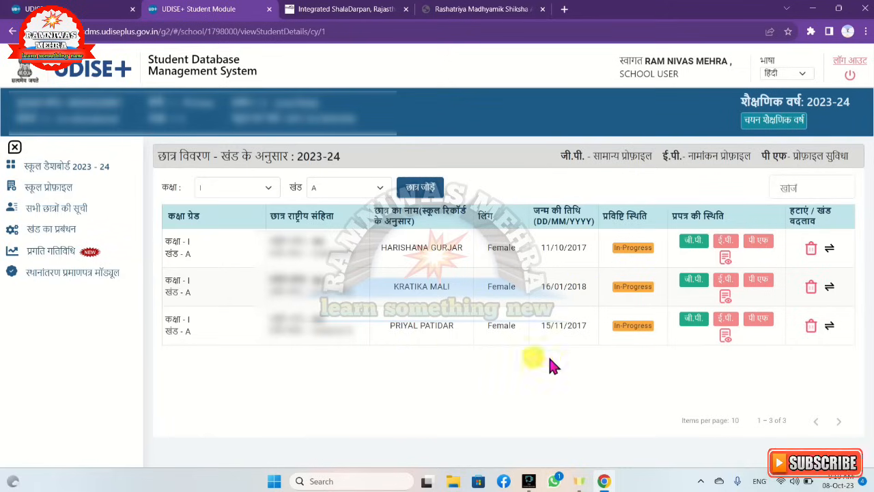
Open the deletion form for the first Class I student, choose Wrong Entry as the reason, and go back without deleting
click(812, 253)
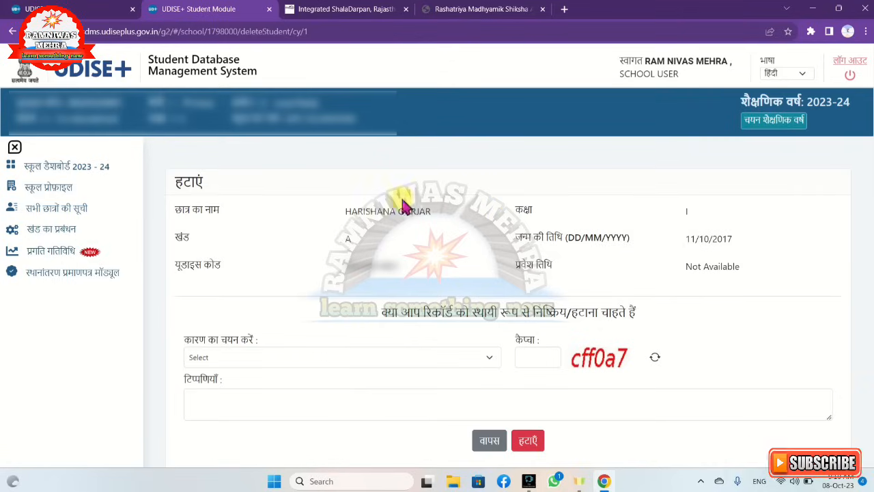
click(239, 356)
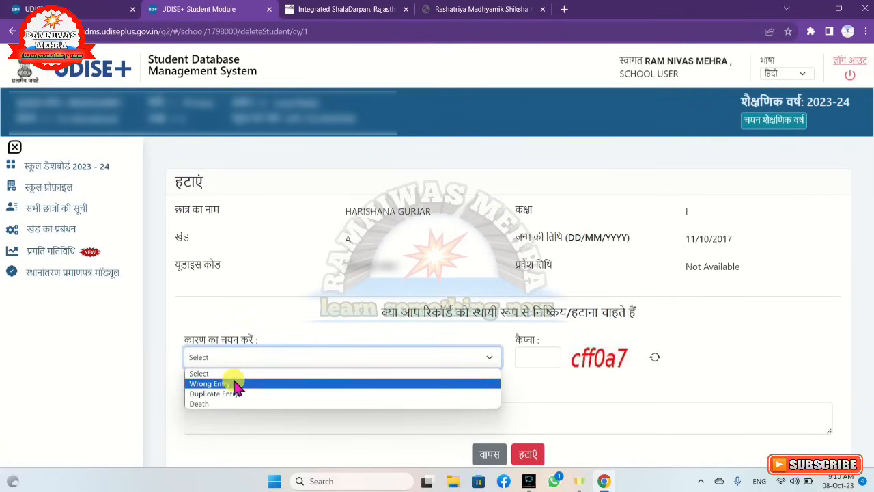
click(236, 384)
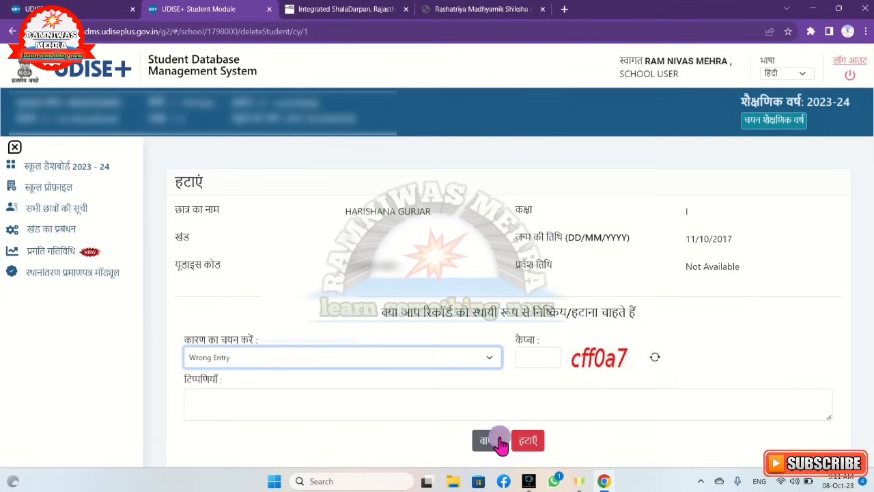
click(497, 441)
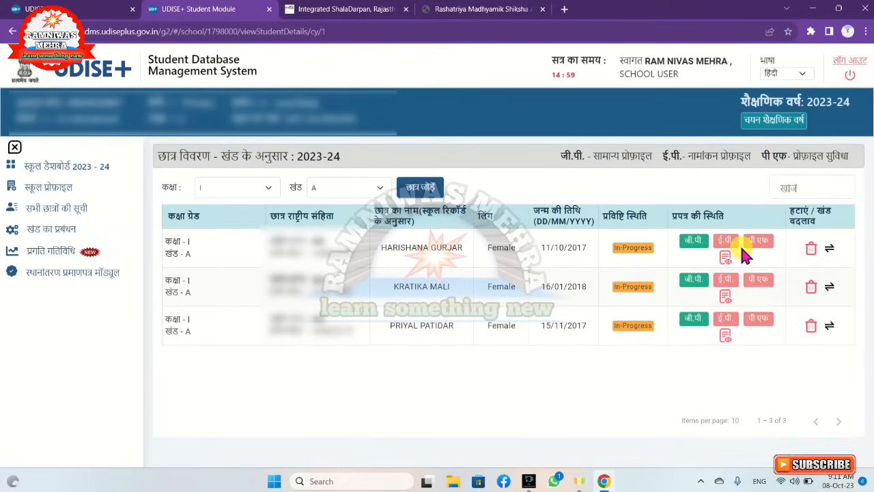
Open the first Class I student's general profile (जी.पी.), review the filled details, and save the update
click(692, 245)
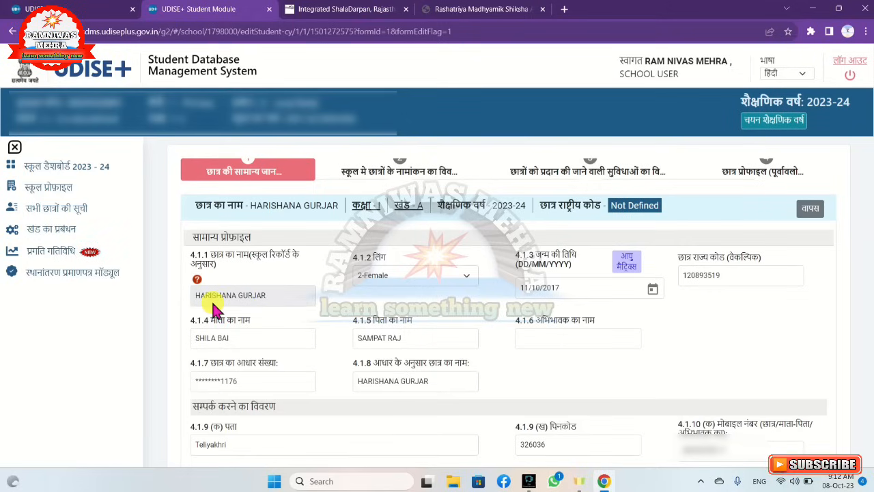
scroll(536, 306, down, 4)
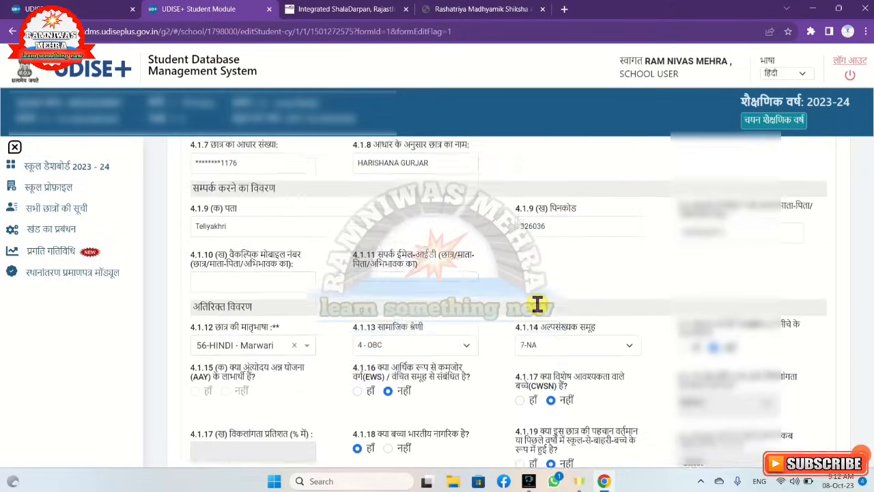
scroll(536, 311, down, 1)
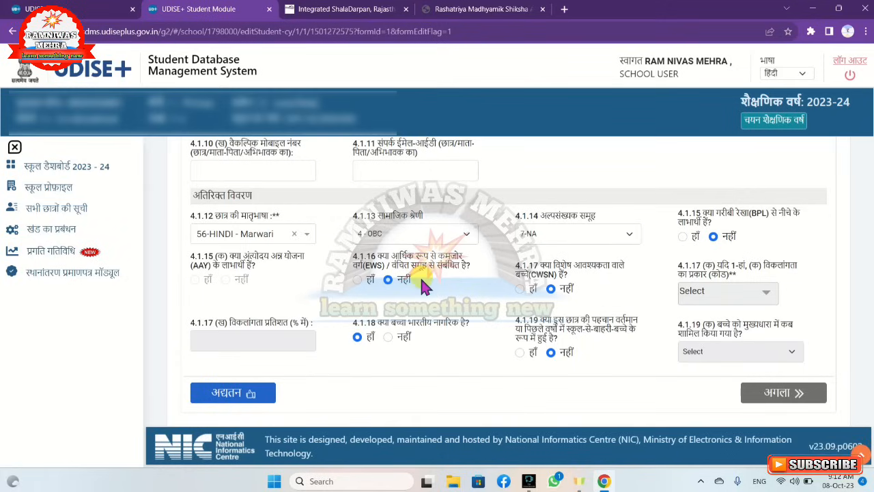
click(219, 394)
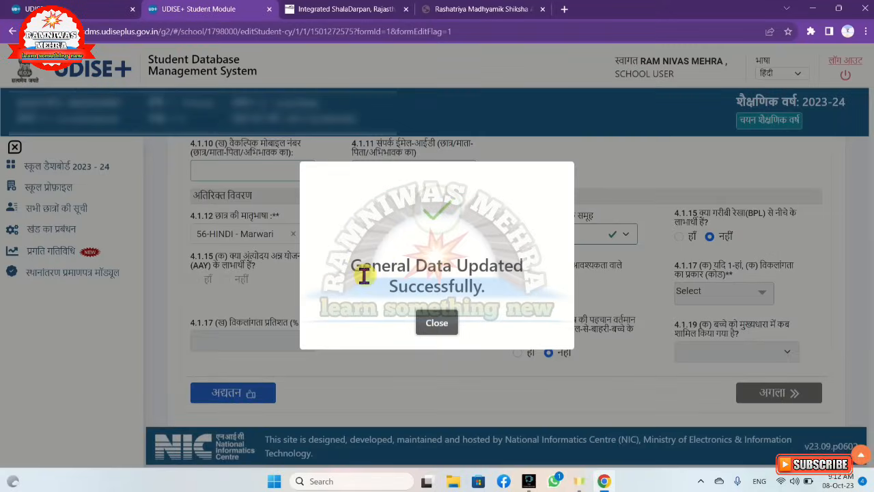
click(443, 319)
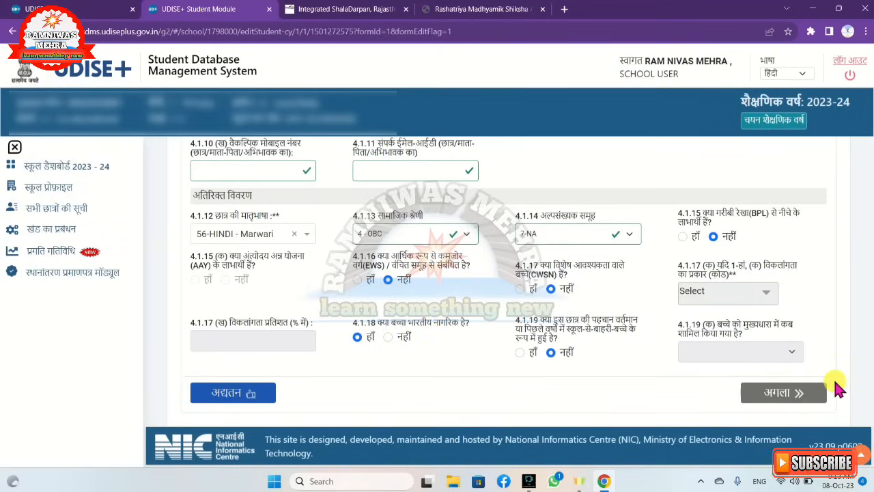
Proceed to the student's enrolment details and set the date of admission to the current school to 02/07/2023
click(778, 396)
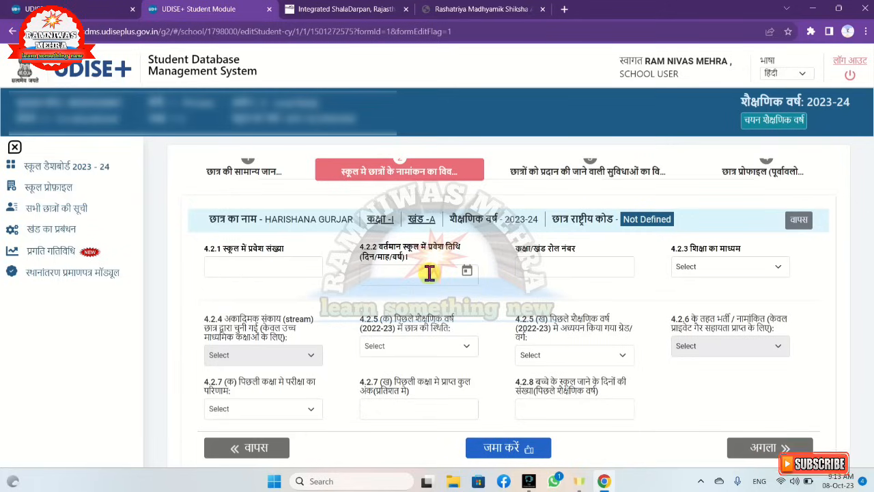
click(469, 272)
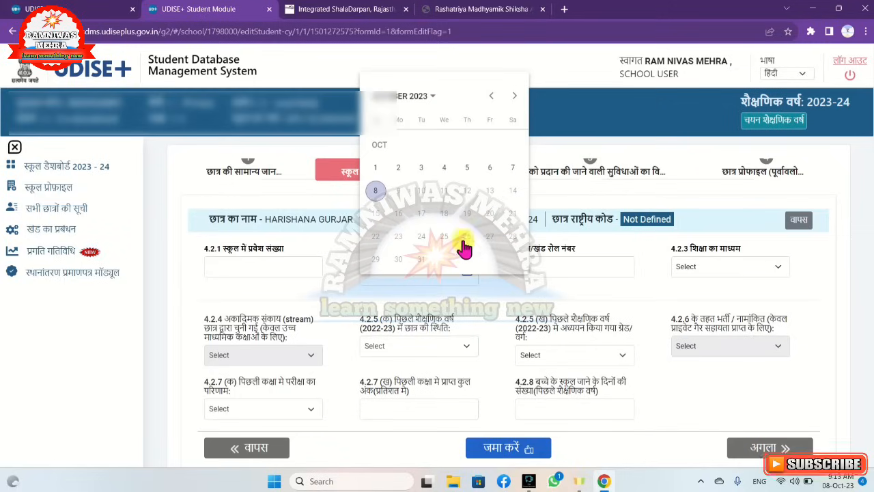
click(421, 98)
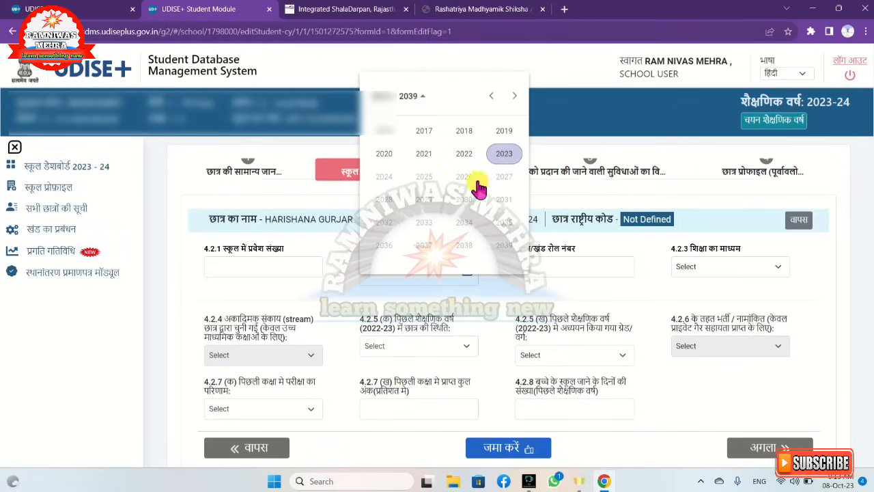
click(500, 155)
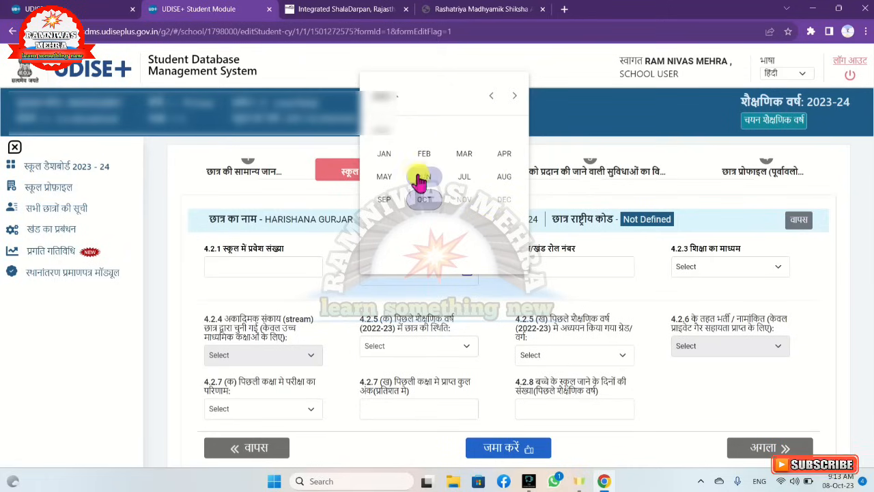
click(467, 181)
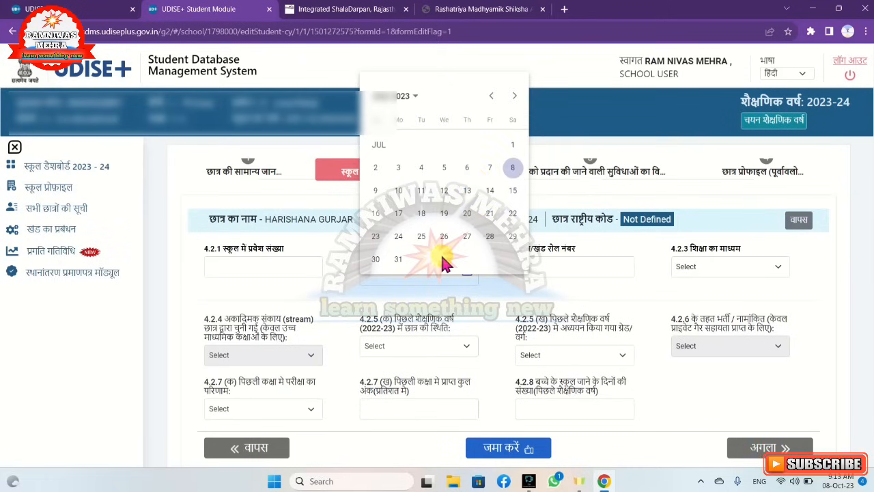
click(376, 169)
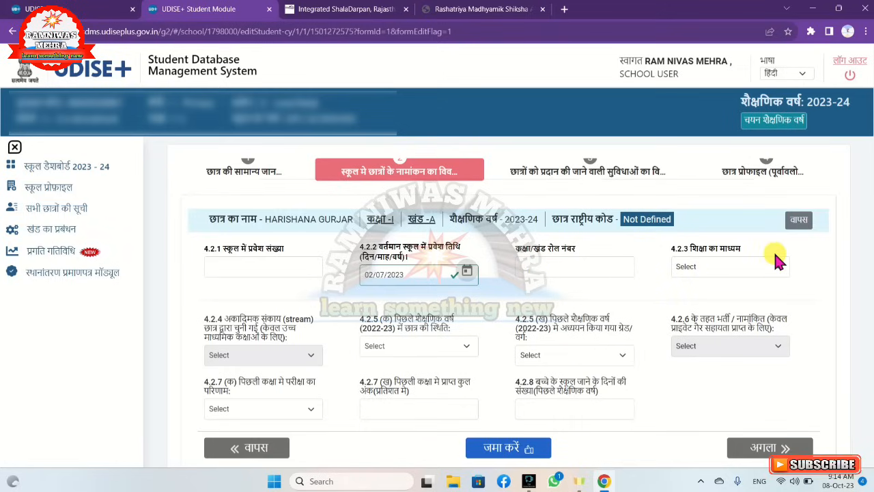
Set the medium of instruction to 4-Hindi and the student's 2022-23 status to 3-Anganwadi/ECCE Centre
click(764, 270)
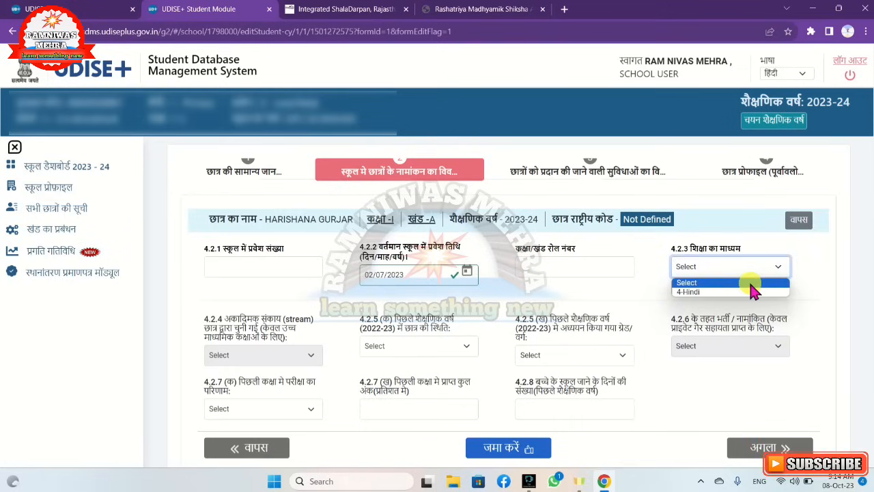
click(750, 292)
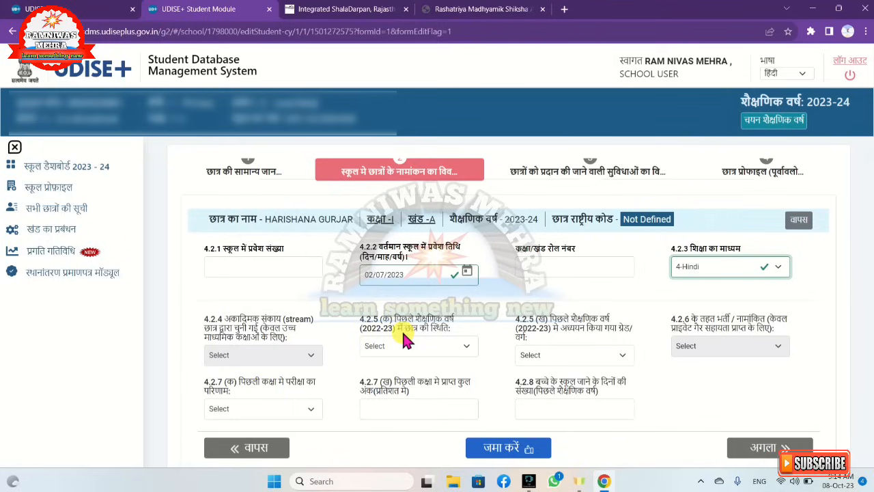
click(465, 347)
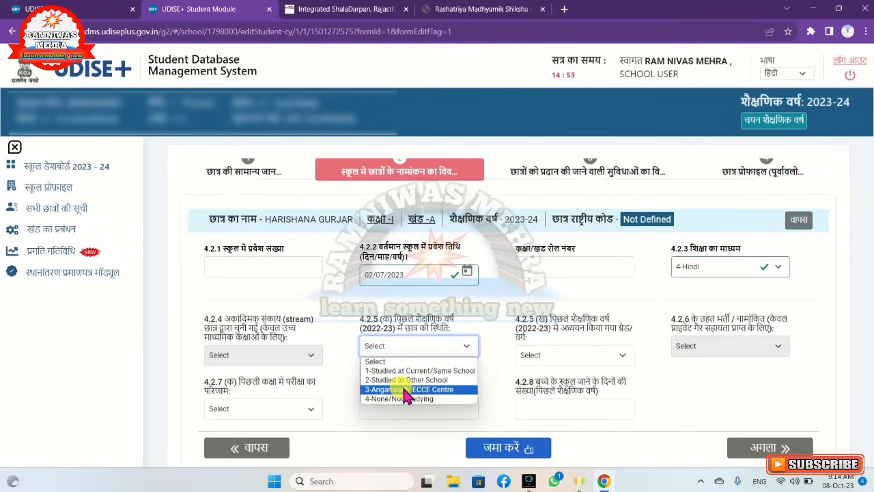
click(450, 390)
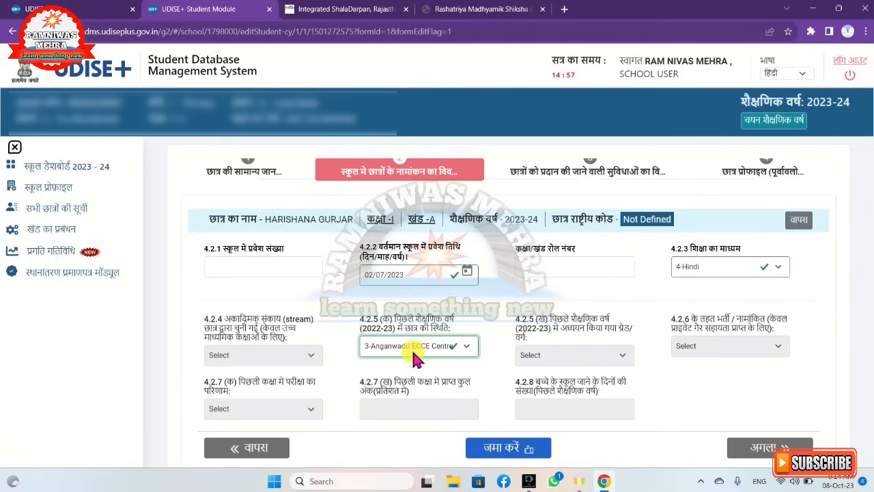
Try 4-None/Not Studying as the student's 2022-23 status and return it to 3-Anganwadi/ECCE Centre
click(459, 351)
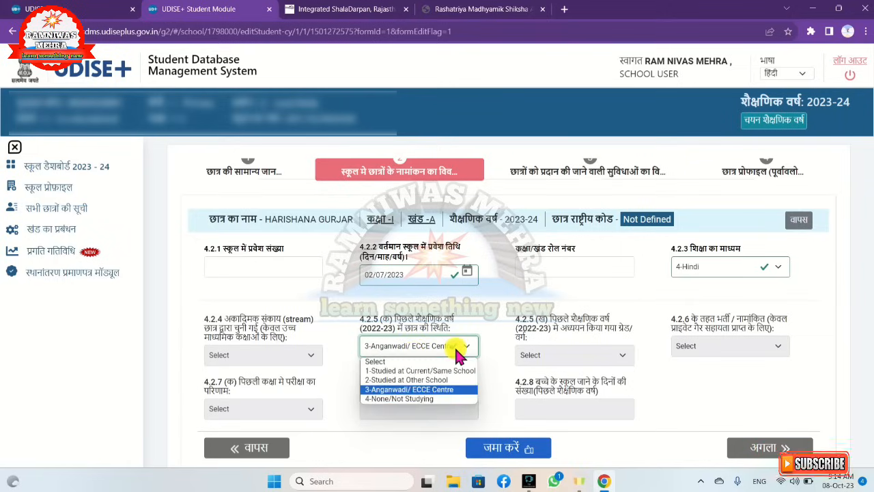
click(438, 401)
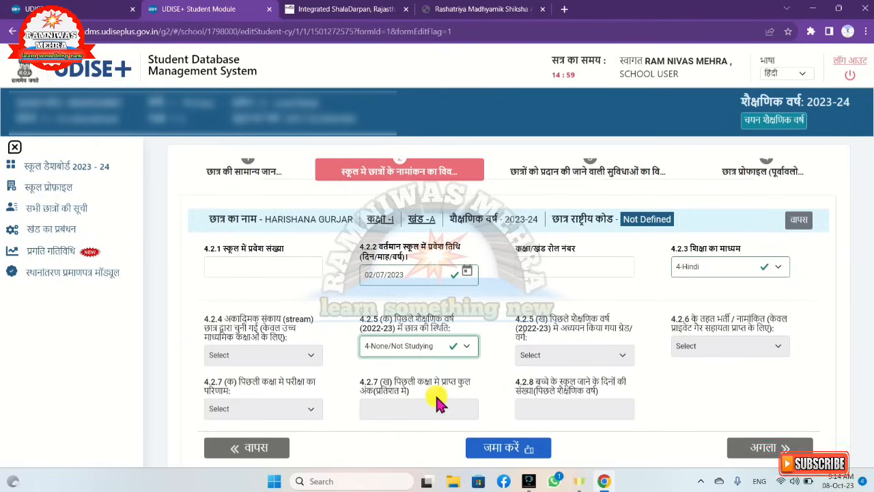
click(464, 347)
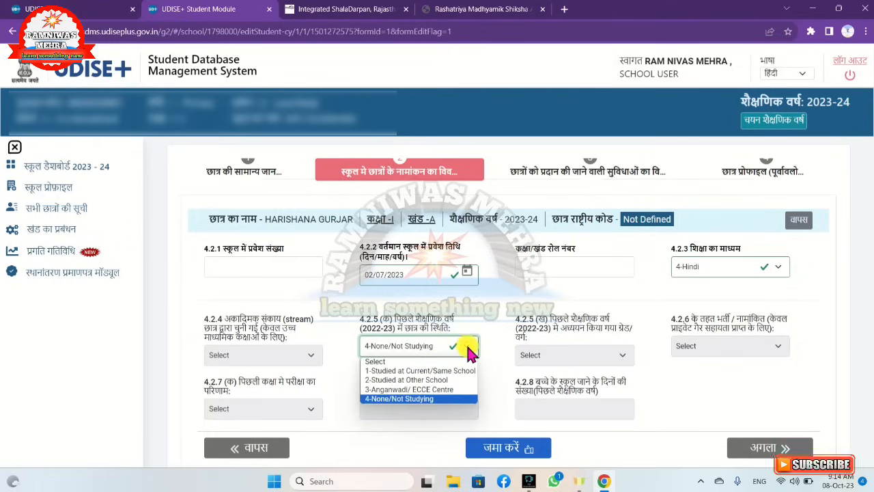
click(449, 391)
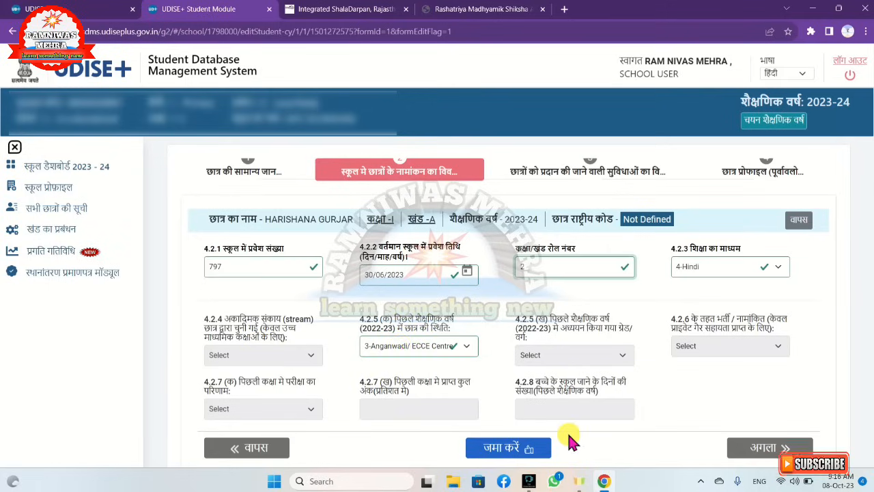
Save the student's enrolment details and proceed to the section on facilities provided to the student
click(496, 450)
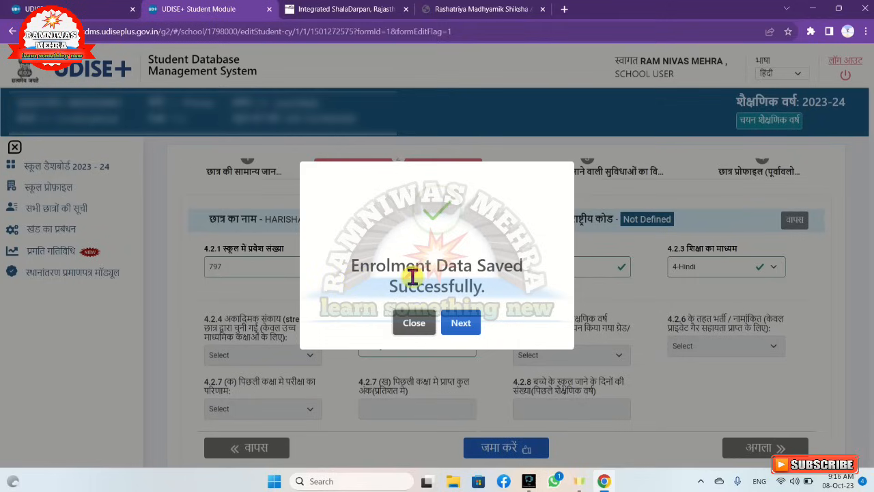
click(461, 323)
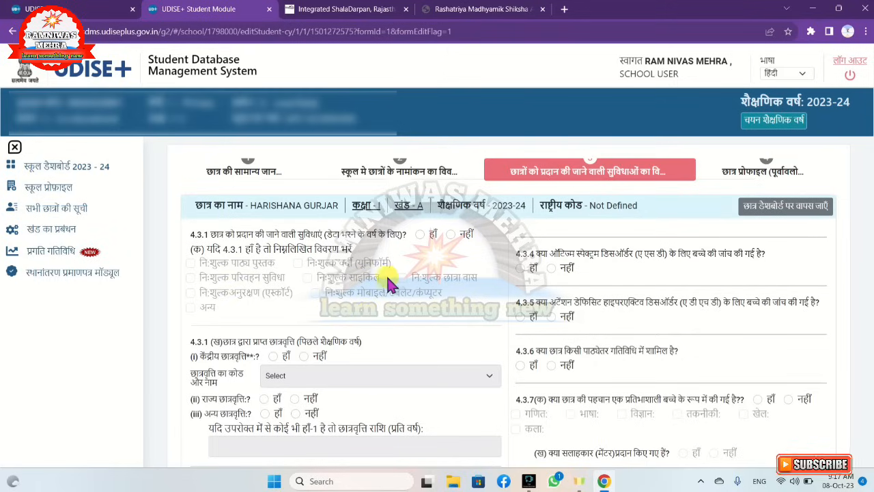
Answer Yes (हाँ) to facilities provided in 4.3.1 and mark free textbooks (निःशुल्क पाठ्य पुस्तक) as the facility received
click(419, 234)
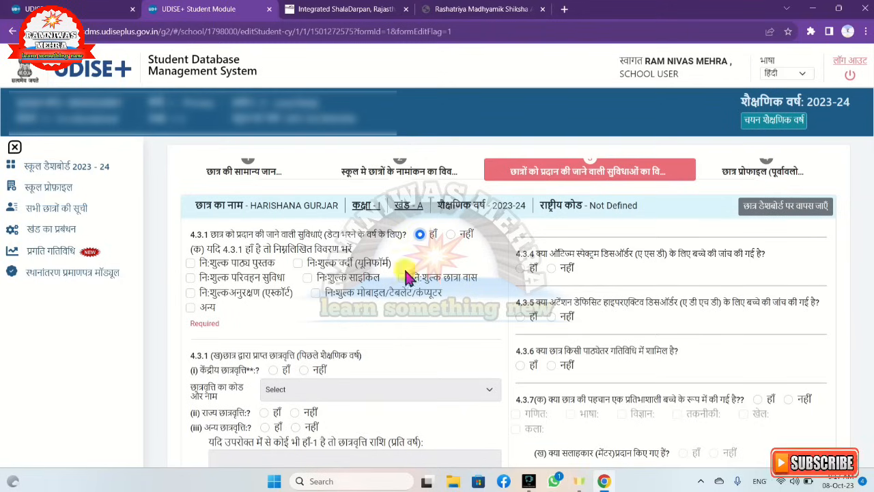
click(191, 263)
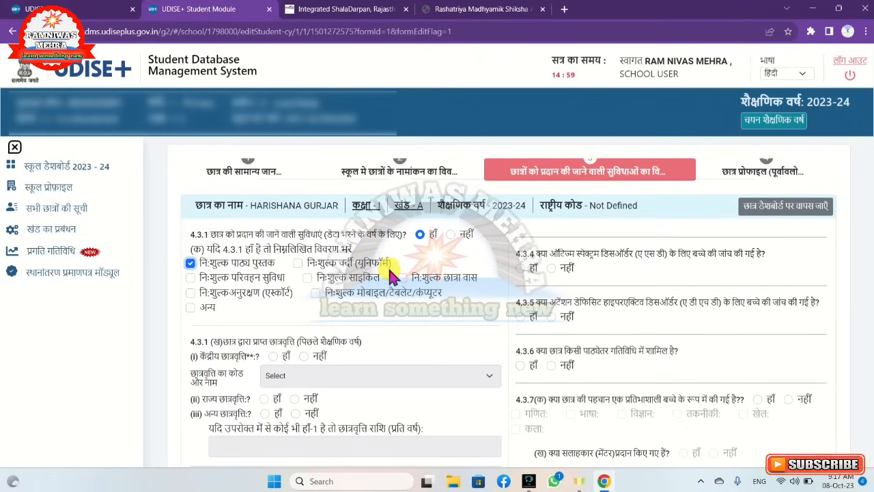
scroll(389, 269, down, 1)
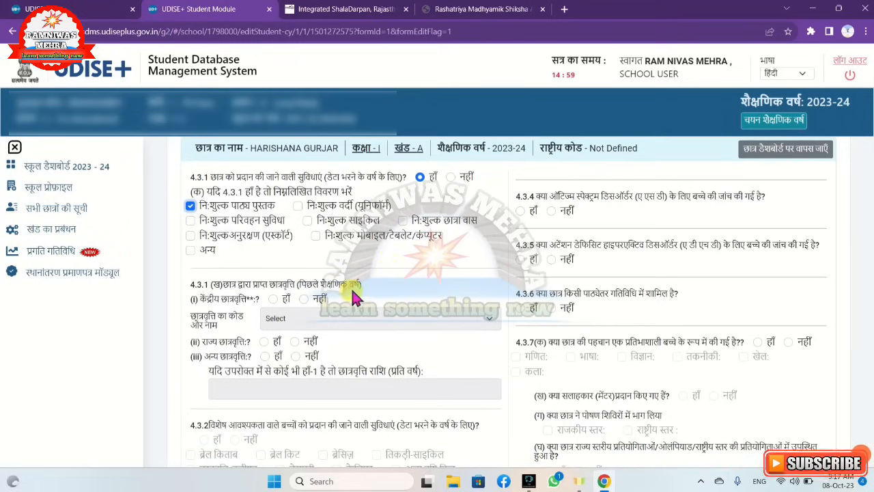
click(191, 208)
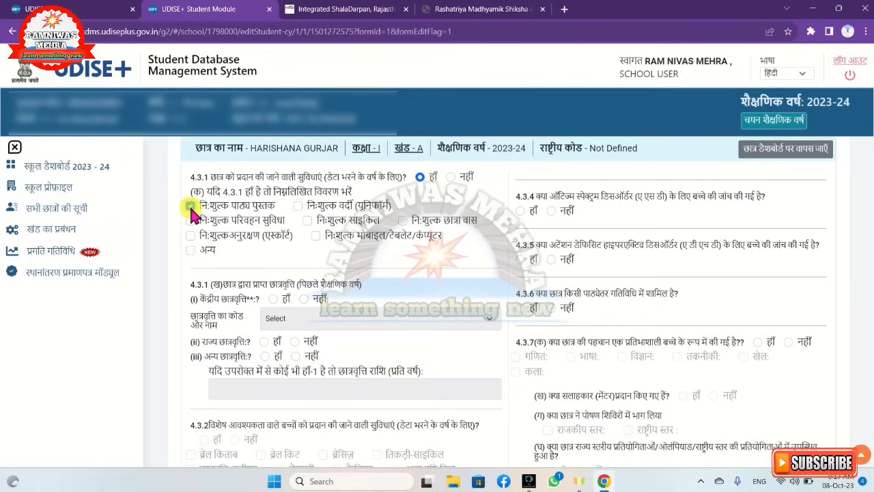
click(191, 207)
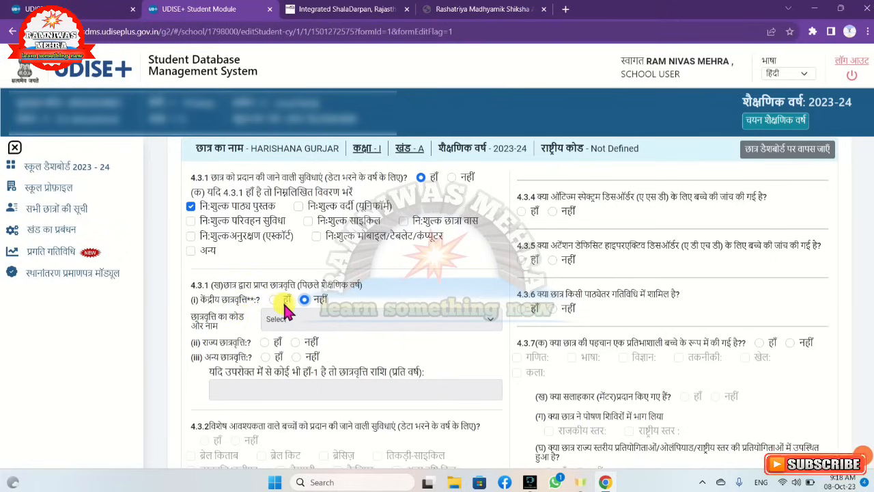
Try Yes for the central scholarship with scheme 14 (NEC Merit Scholarship), and return the answer to No (नहीं)
click(274, 301)
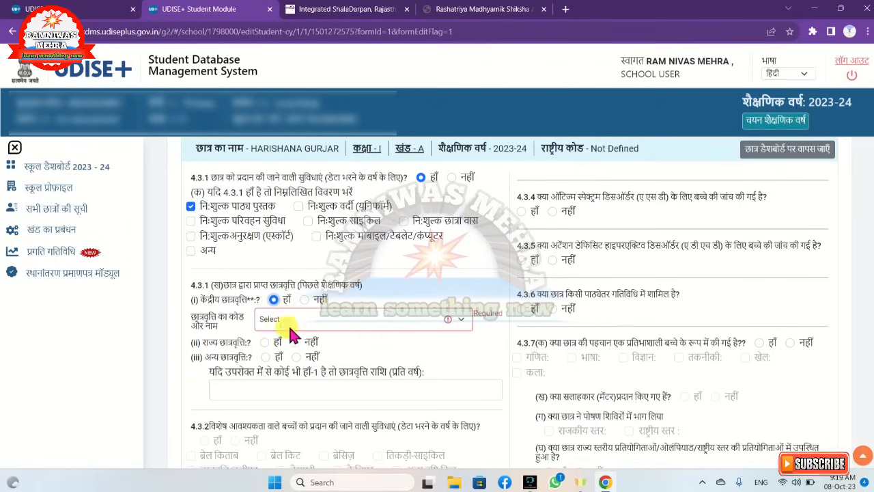
click(345, 327)
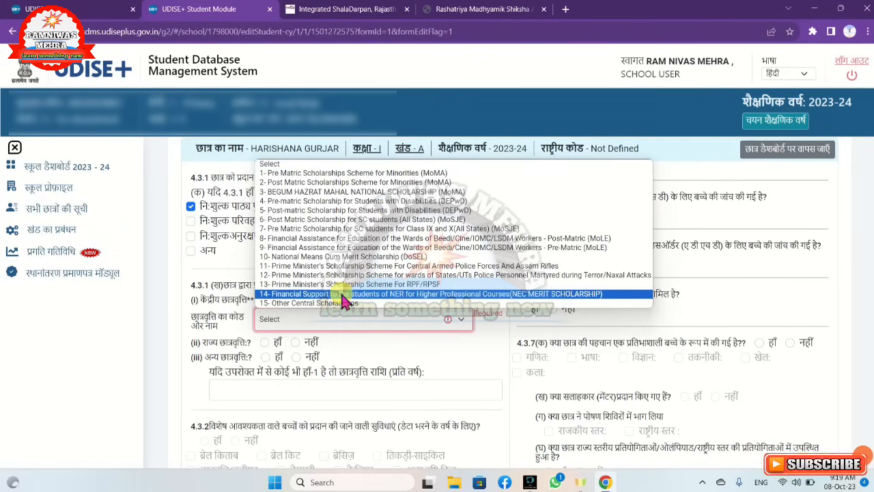
click(343, 294)
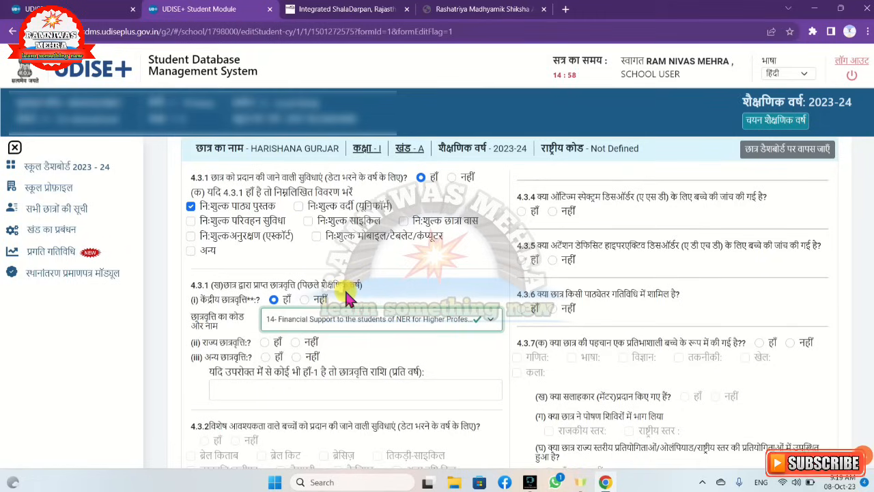
click(306, 300)
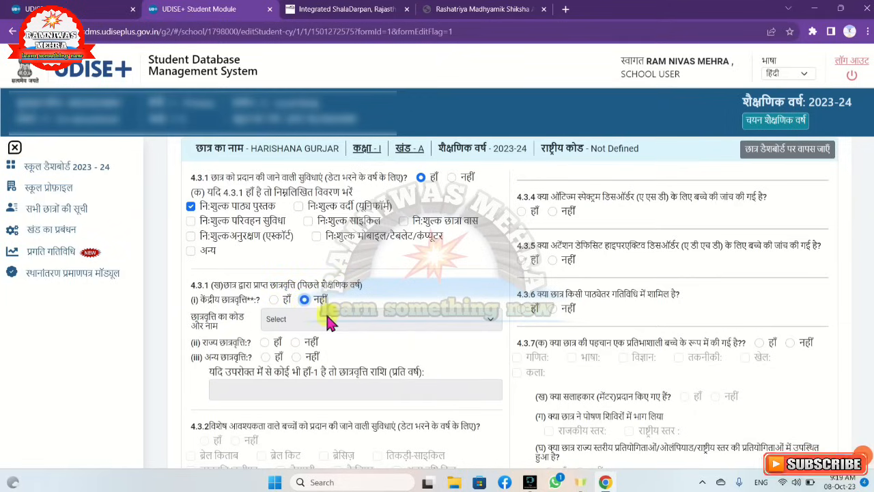
Answer No (नहीं) to both the state scholarship and the other scholarship questions in 4.3.1
click(266, 343)
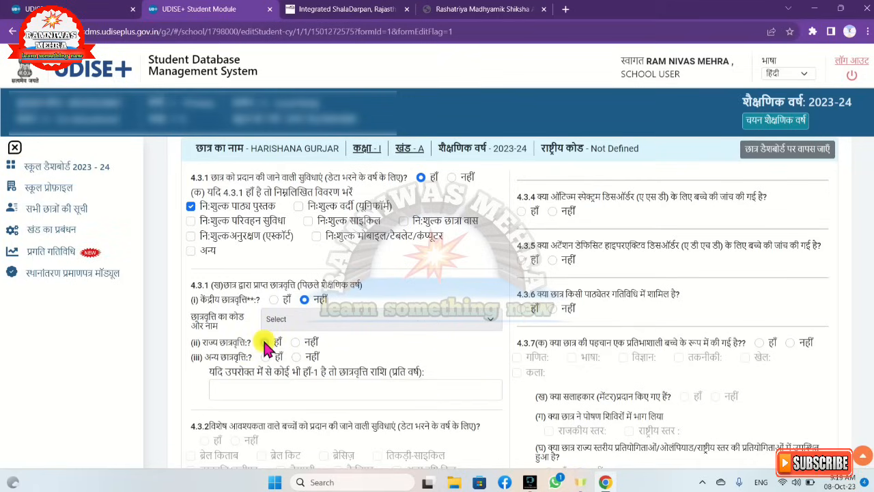
click(297, 346)
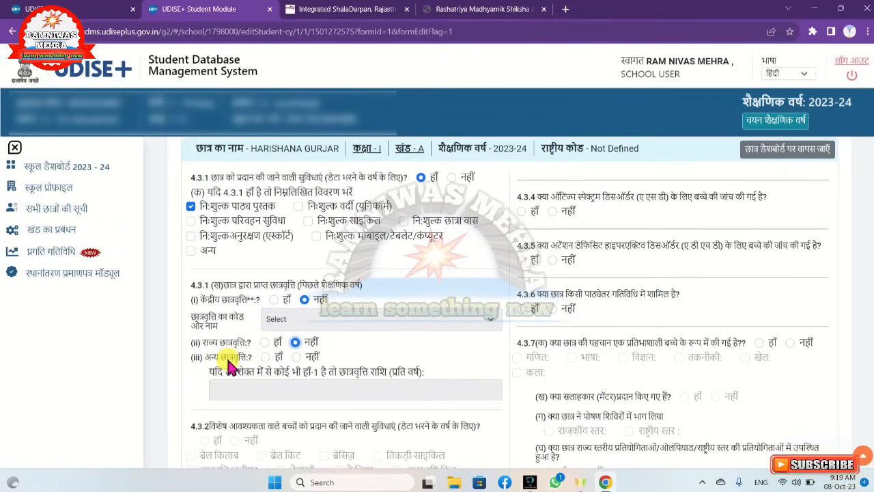
click(266, 358)
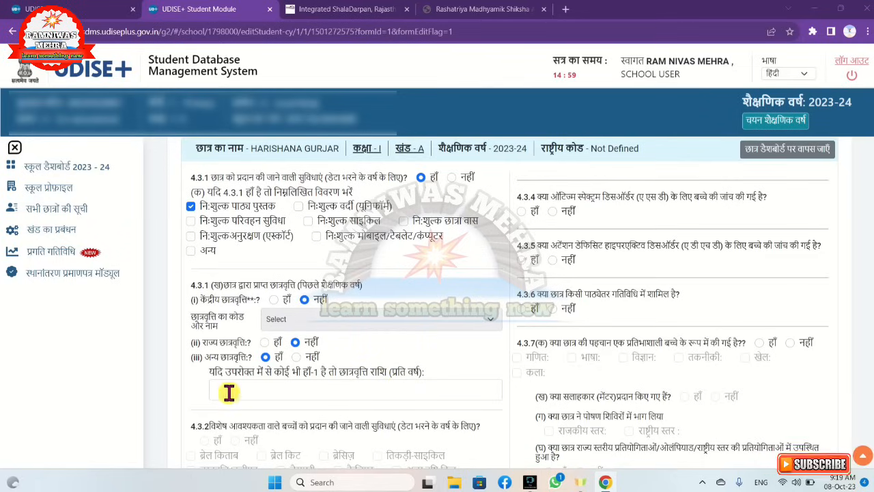
click(299, 358)
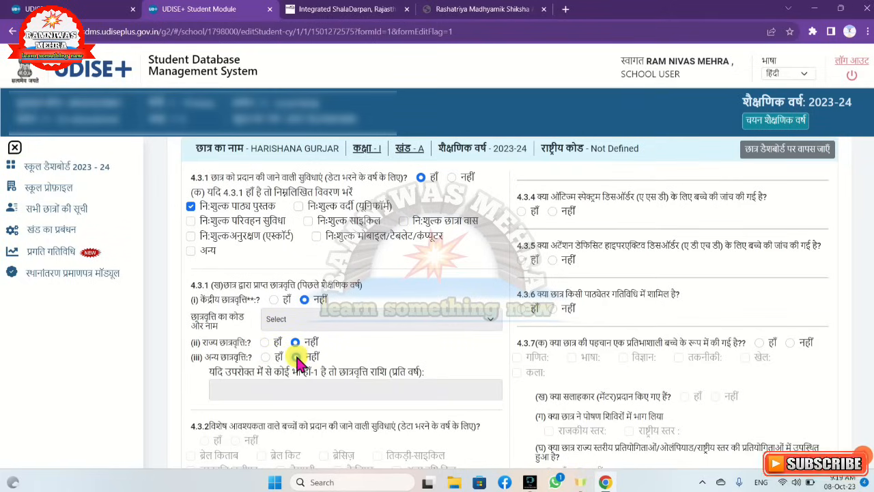
scroll(299, 363, down, 3)
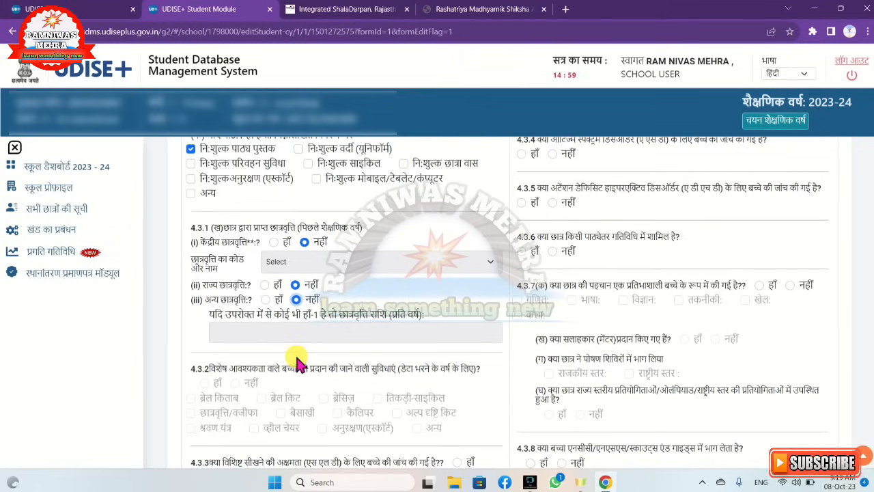
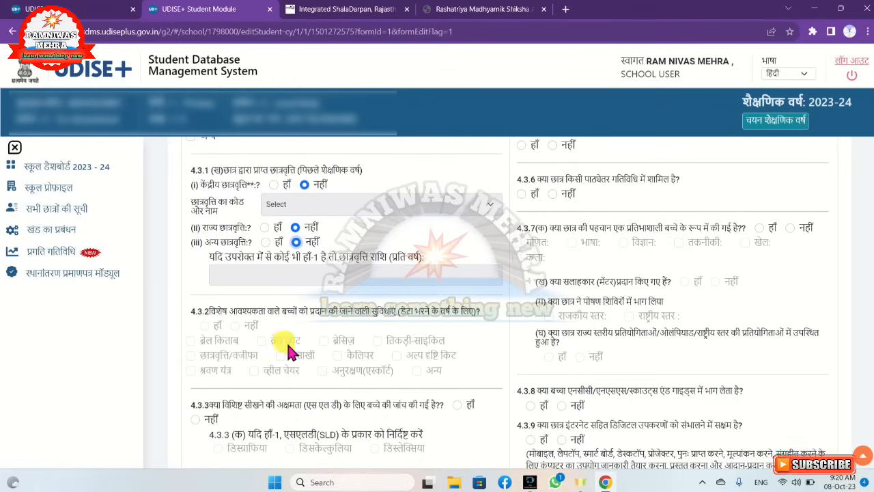
Answer No (नहीं) to the autism screening 4.3.4, attention deficit screening 4.3.5 and extracurricular activity 4.3.6 questions
scroll(376, 352, down, 3)
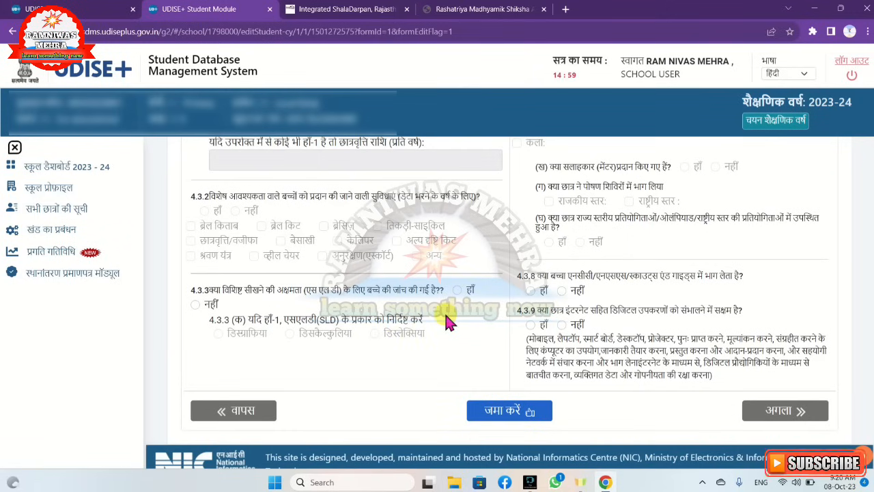
scroll(447, 321, up, 5)
scroll(447, 315, up, 1)
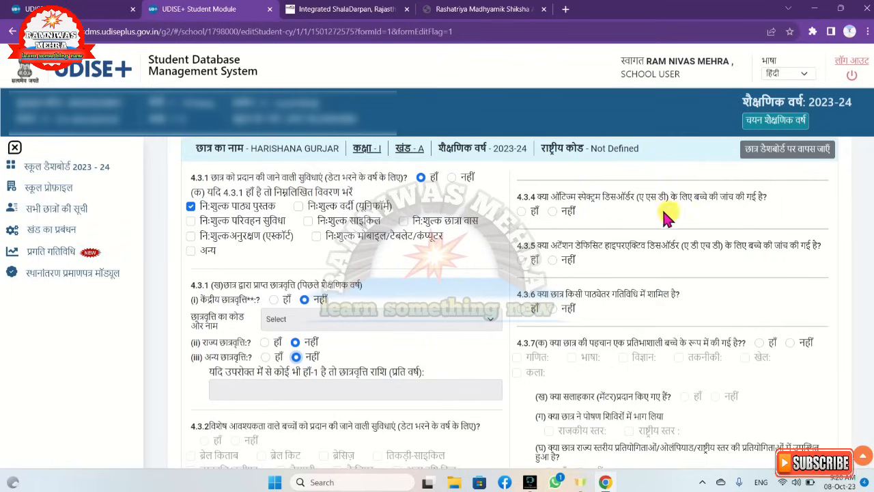
click(552, 211)
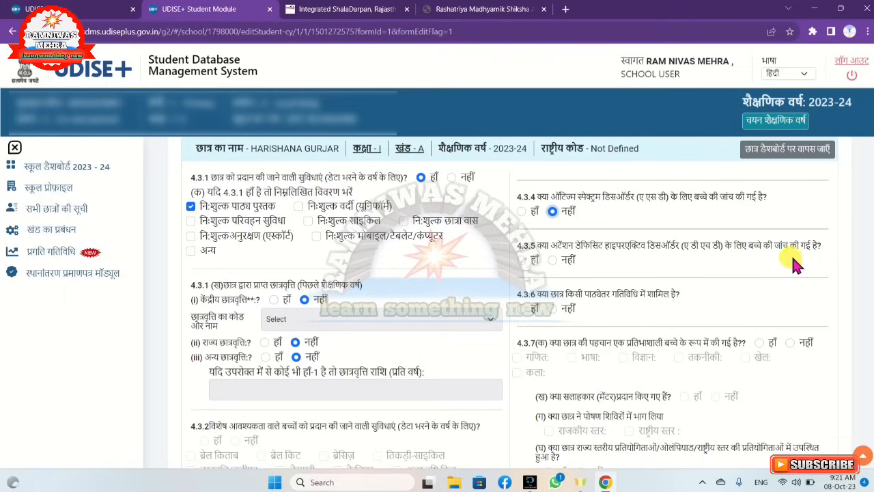
click(561, 262)
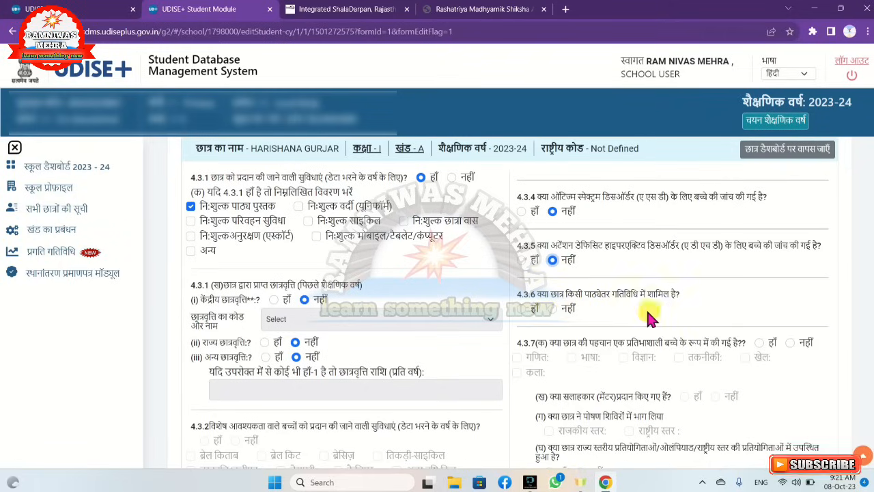
click(553, 308)
Try Yes for the gifted child question 4.3.7 with mathematics (गणित) and no mentor, and return the answer to No (नहीं)
scroll(555, 308, down, 3)
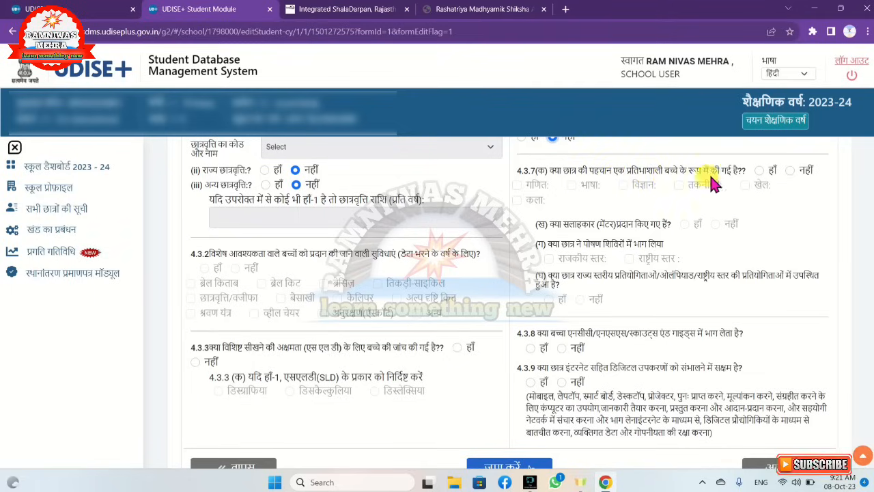
click(761, 170)
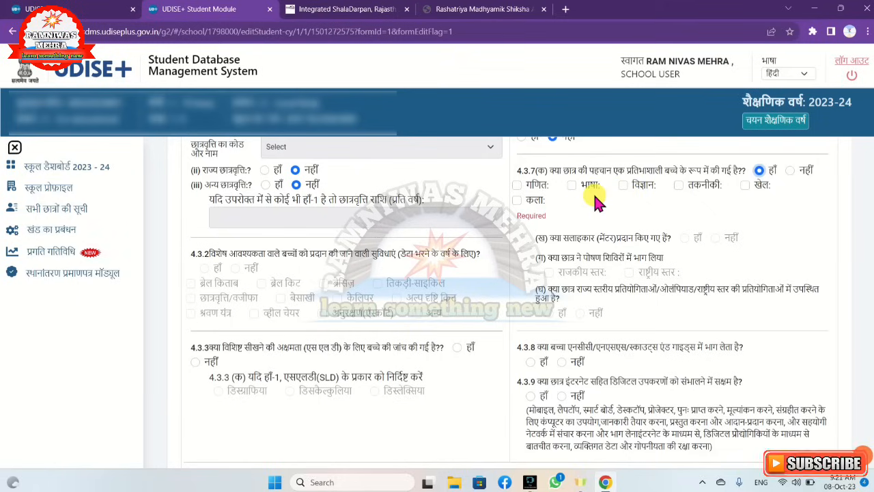
click(517, 190)
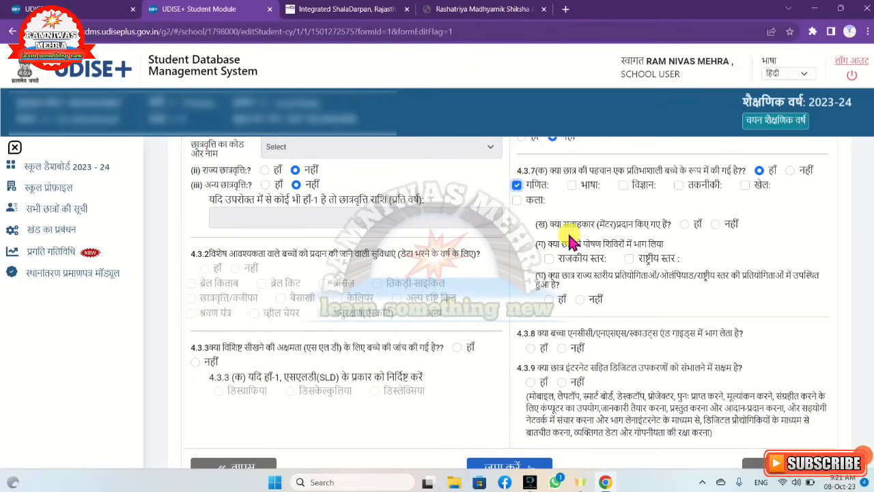
click(715, 225)
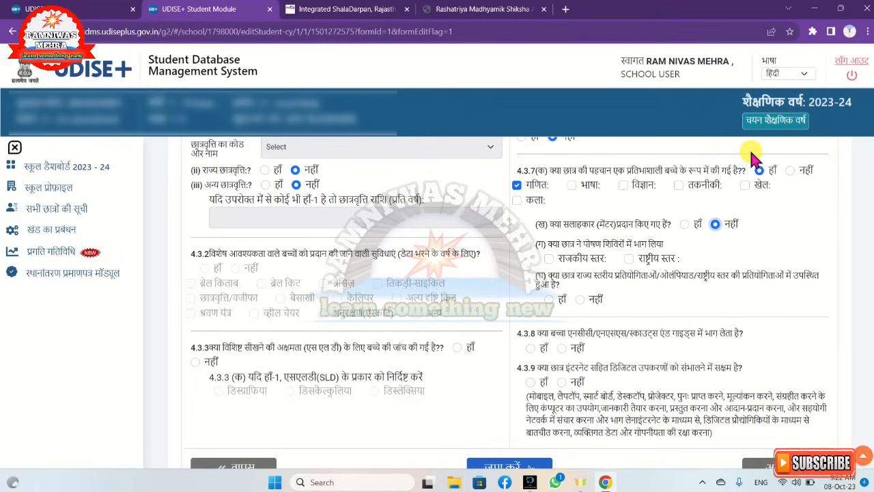
click(794, 172)
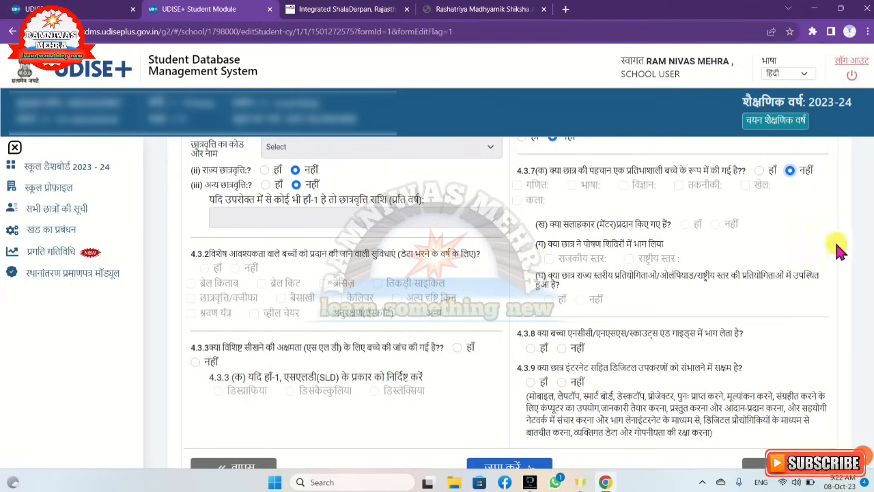
Answer No (नहीं) to NCC/NSS/Scouts and Guides participation in 4.3.8 and to handling digital devices with internet in 4.3.9
scroll(646, 229, down, 1)
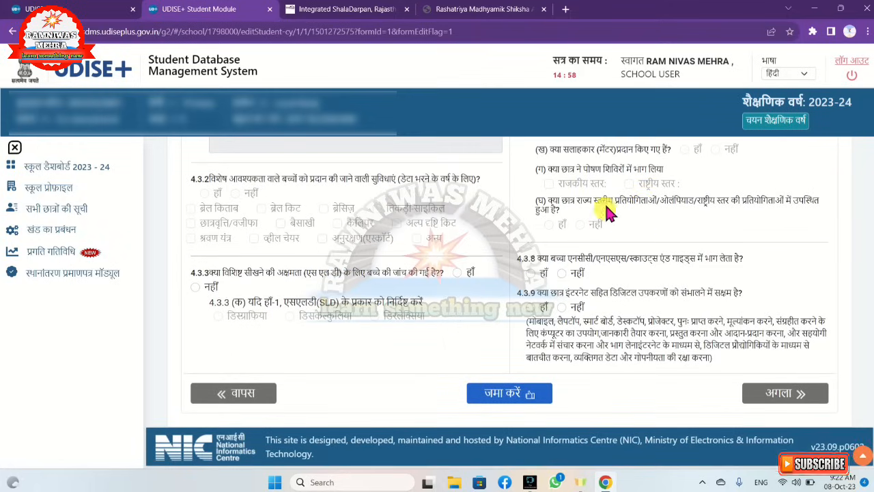
scroll(601, 208, up, 3)
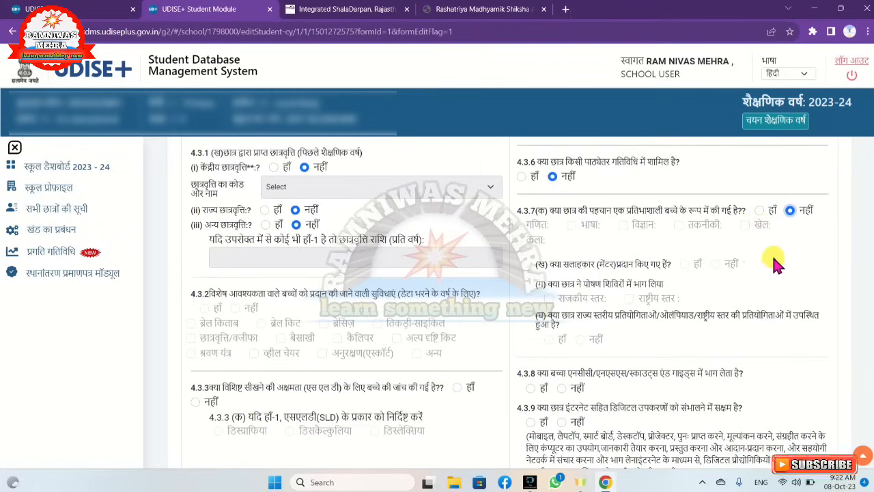
scroll(584, 312, down, 3)
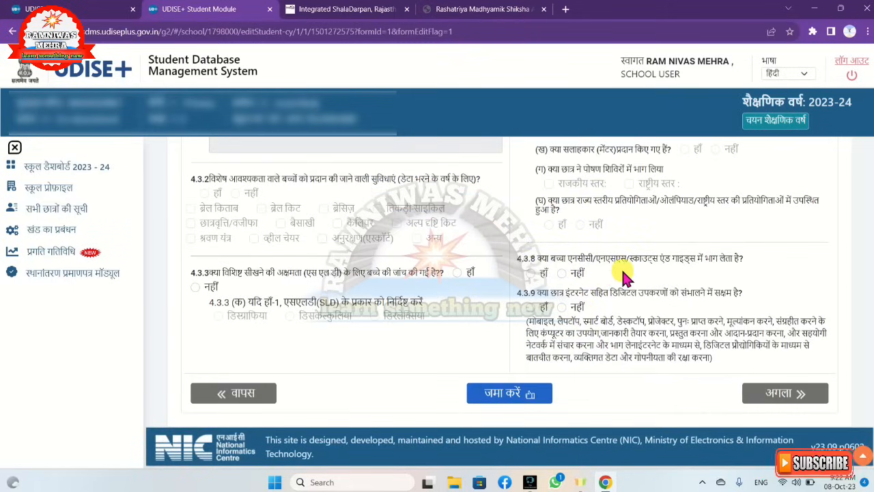
click(562, 274)
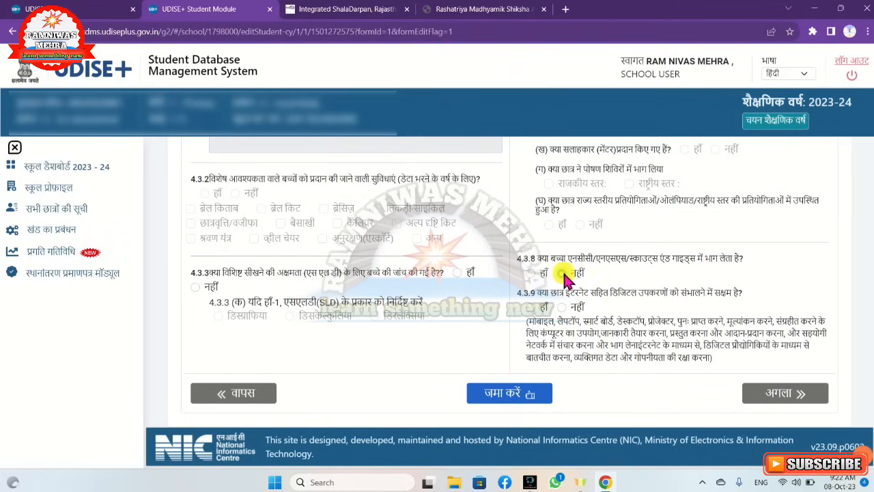
click(561, 307)
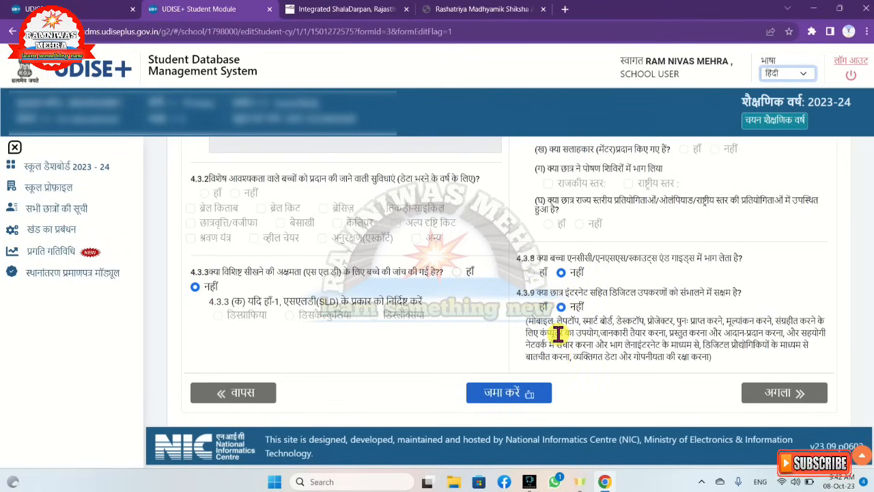
click(530, 308)
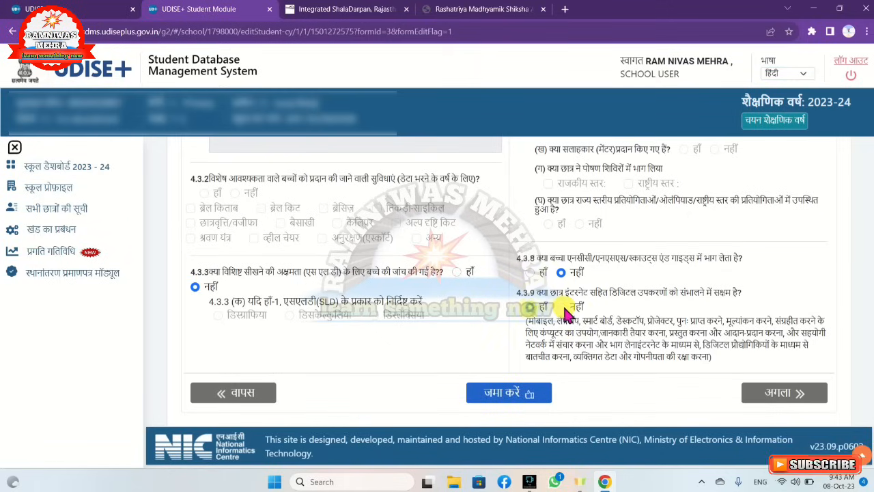
click(558, 306)
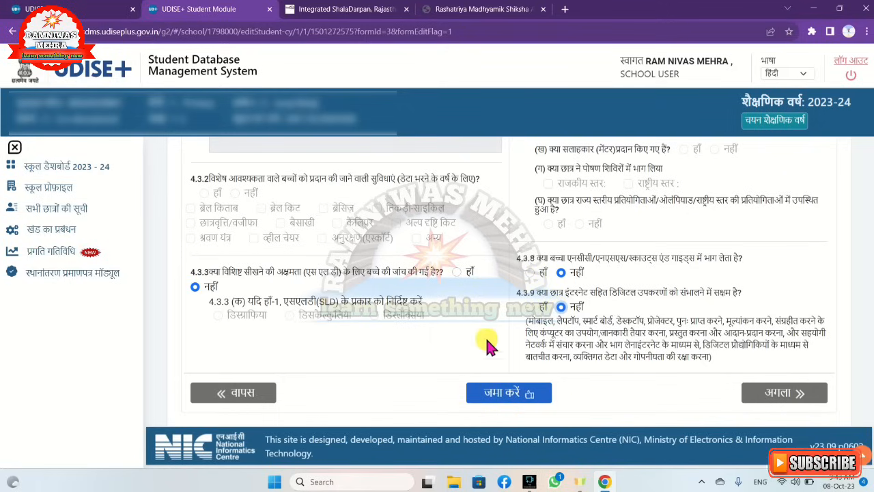
Save the student's facilities details and proceed to the student profile preview
click(509, 381)
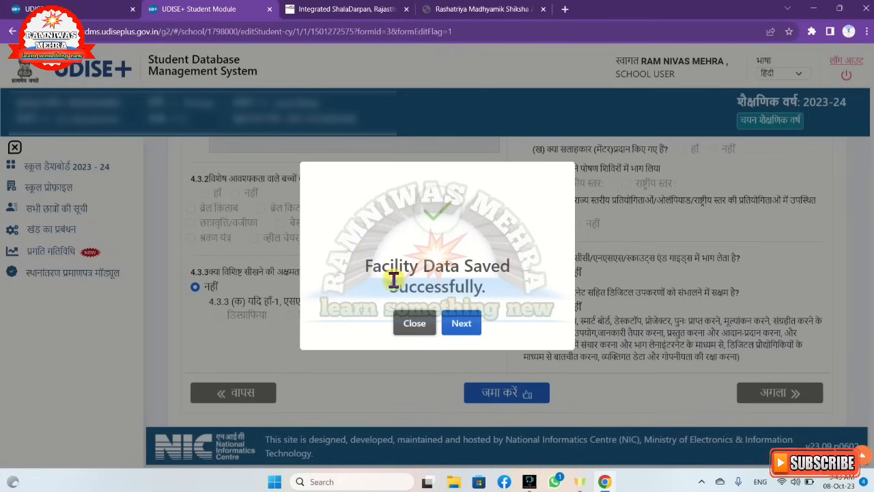
click(470, 327)
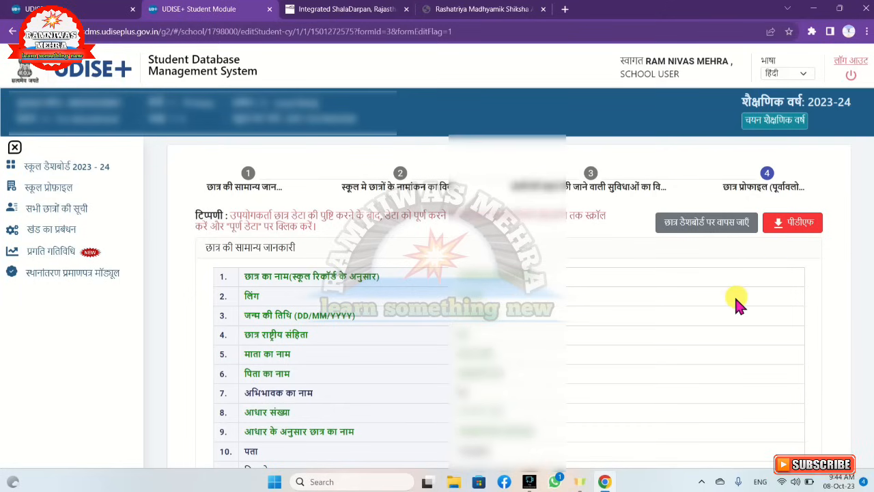
Review the student's profile preview, mark the data as complete (डेटा पूरा करें) and continue to the next student
scroll(738, 301, down, 6)
scroll(738, 304, down, 3)
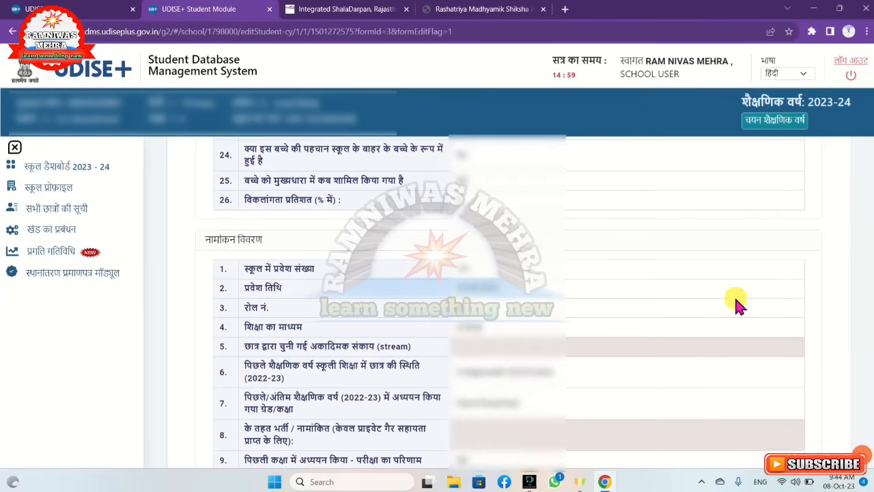
scroll(644, 263, down, 5)
scroll(643, 263, down, 5)
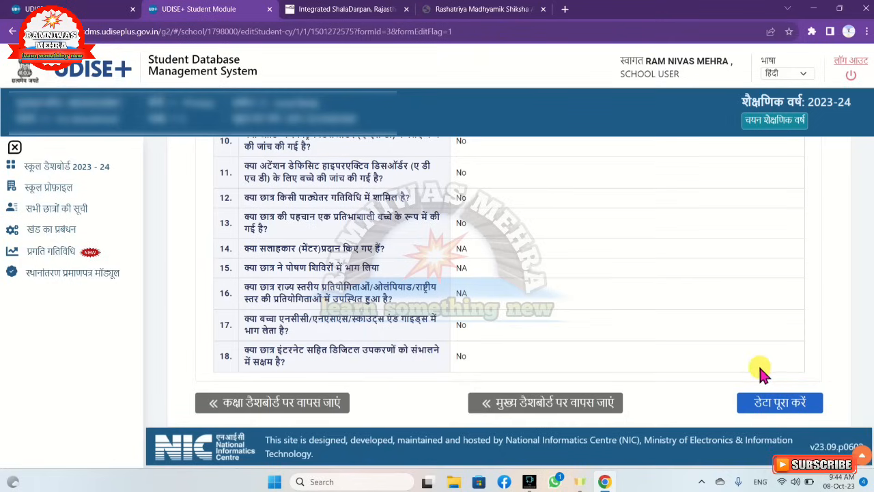
click(800, 408)
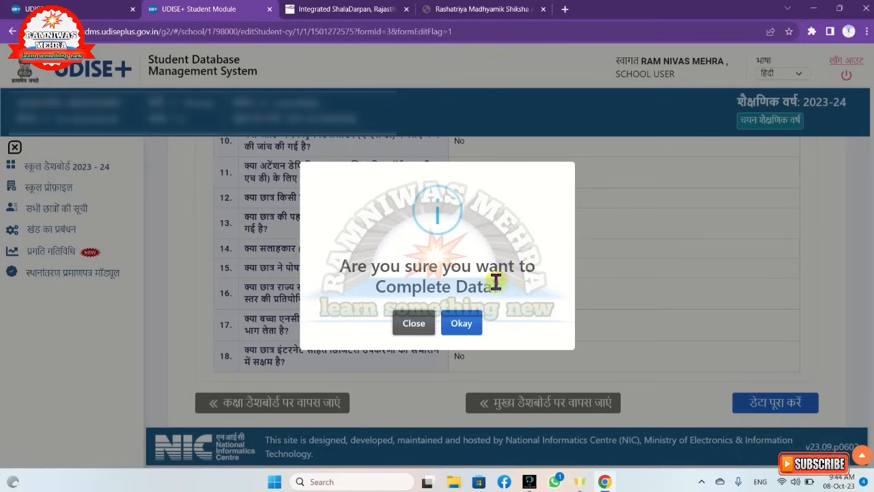
click(472, 325)
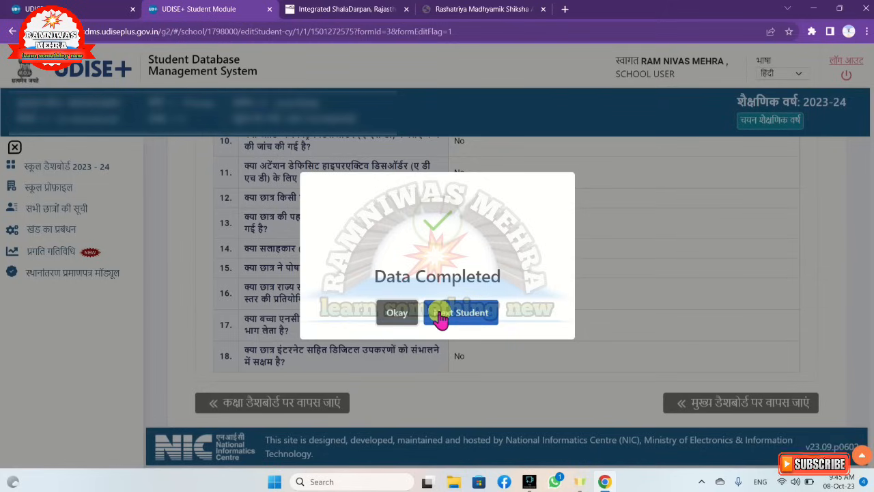
click(479, 321)
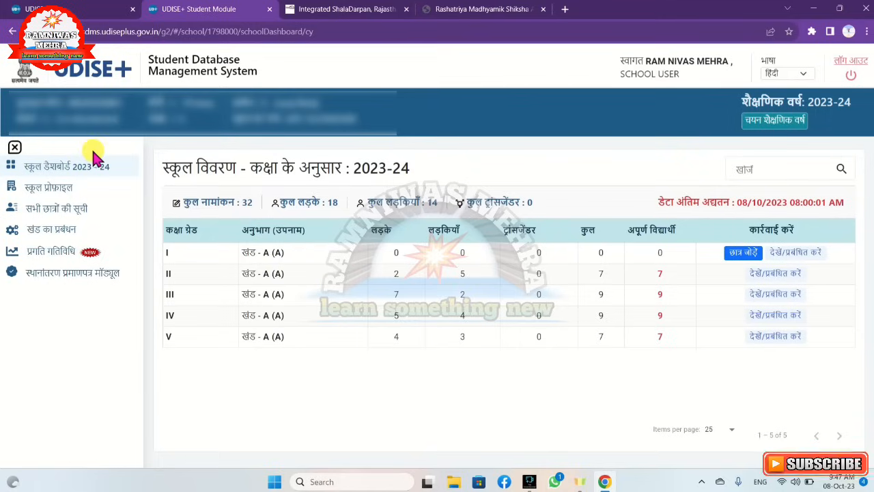
Open the Class I student list from the 2023-24 school dashboard to check the entry status
click(52, 175)
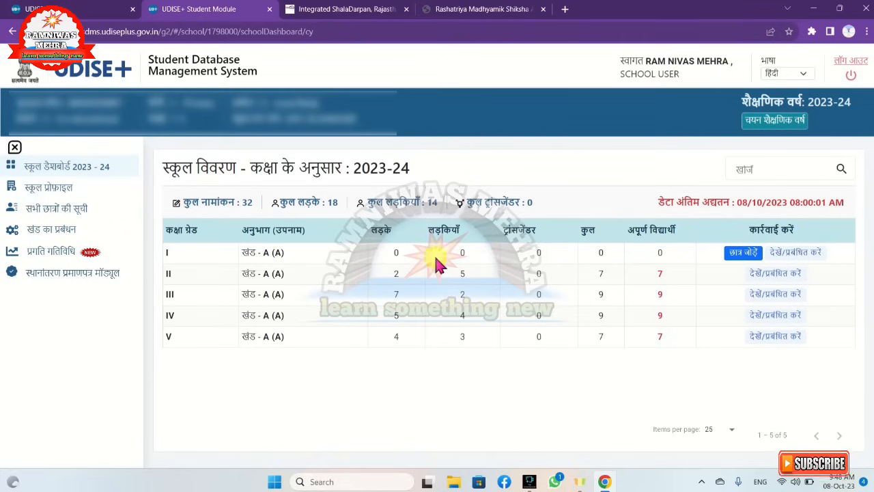
click(785, 252)
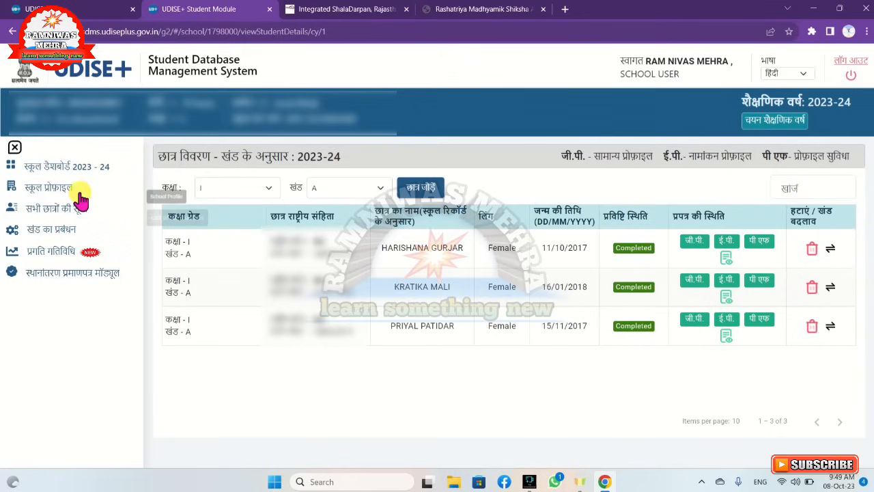
Return to the 2023-24 school dashboard and open the general profile (जी.पी.) of the first Class II student
click(22, 168)
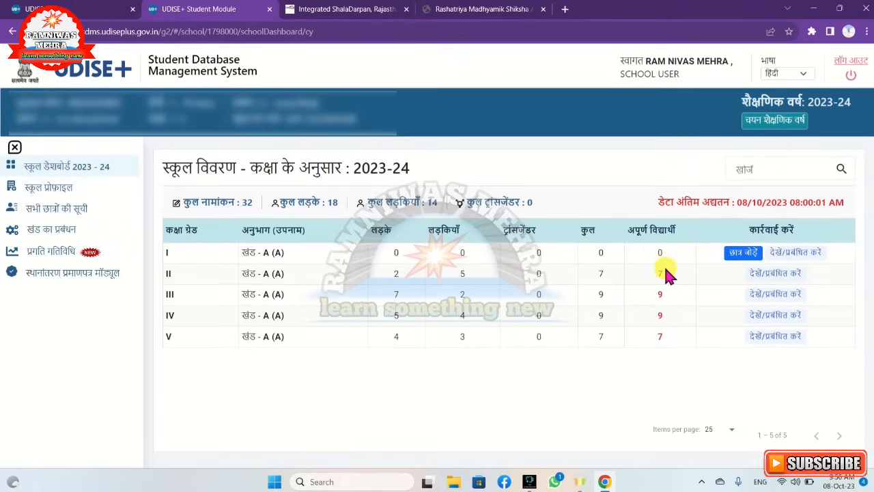
click(769, 277)
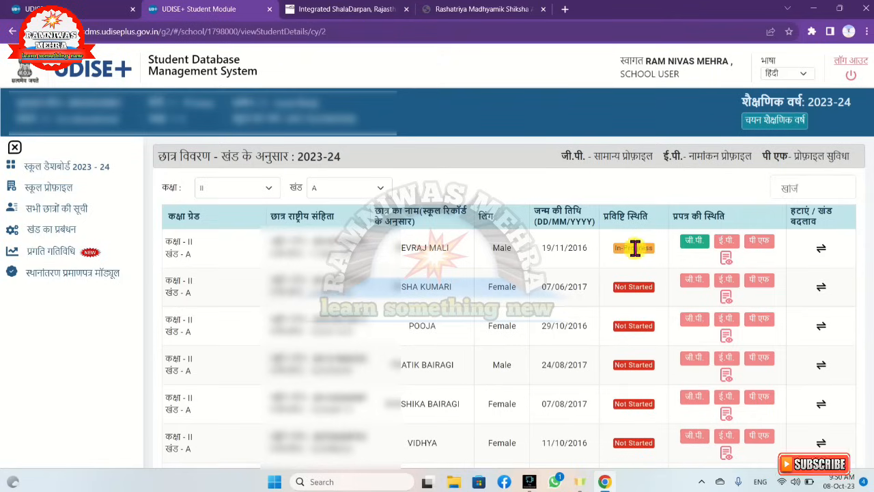
click(696, 242)
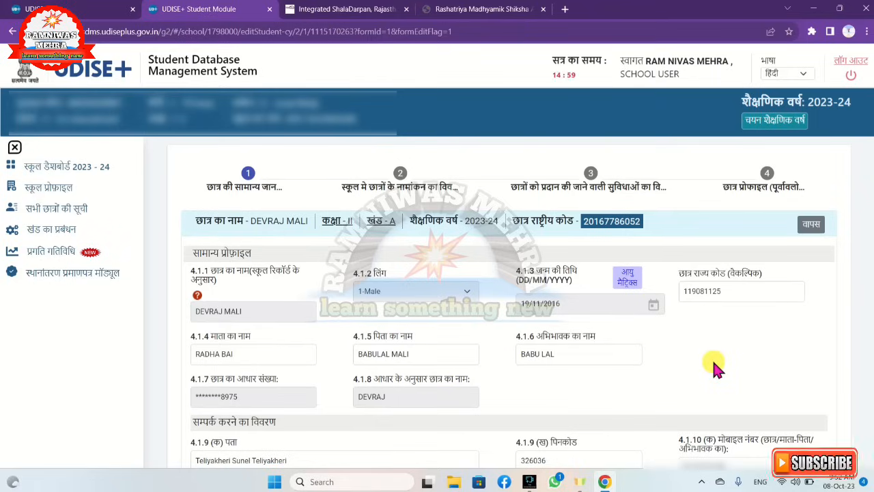
scroll(713, 358, down, 5)
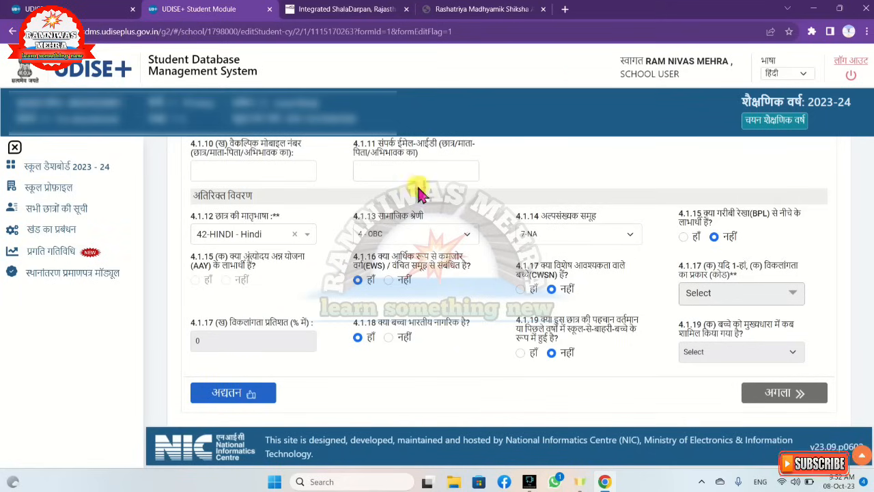
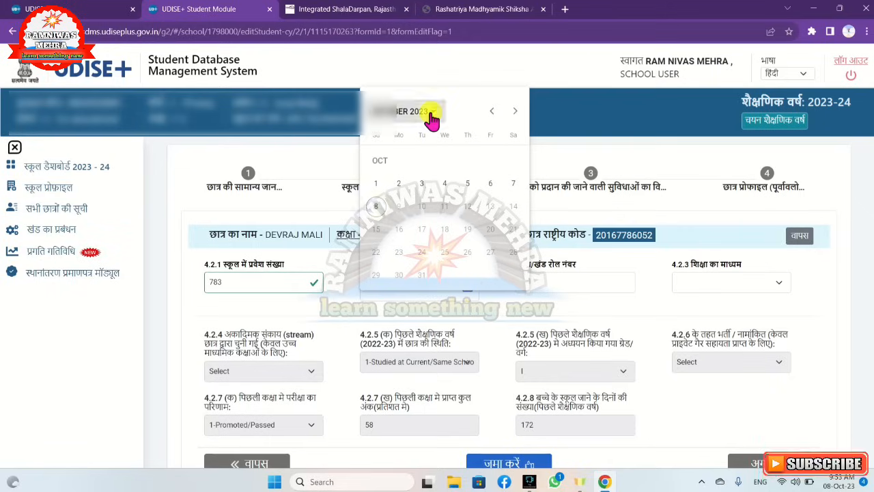
Pick 16 May 2022 as the student's date of admission in the present school (4.2.2)
click(431, 112)
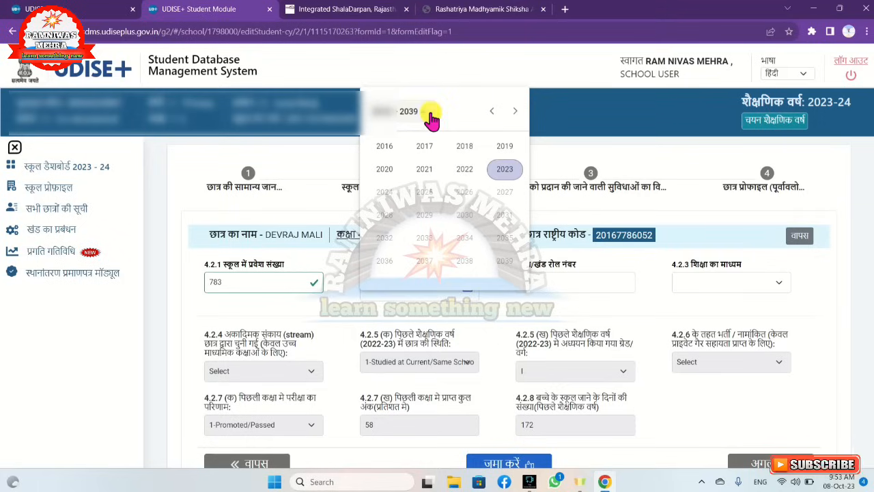
click(452, 172)
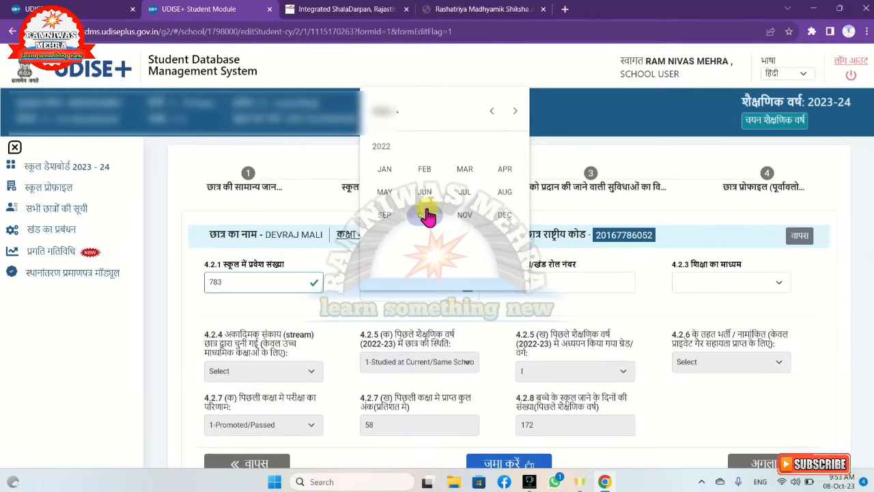
click(385, 192)
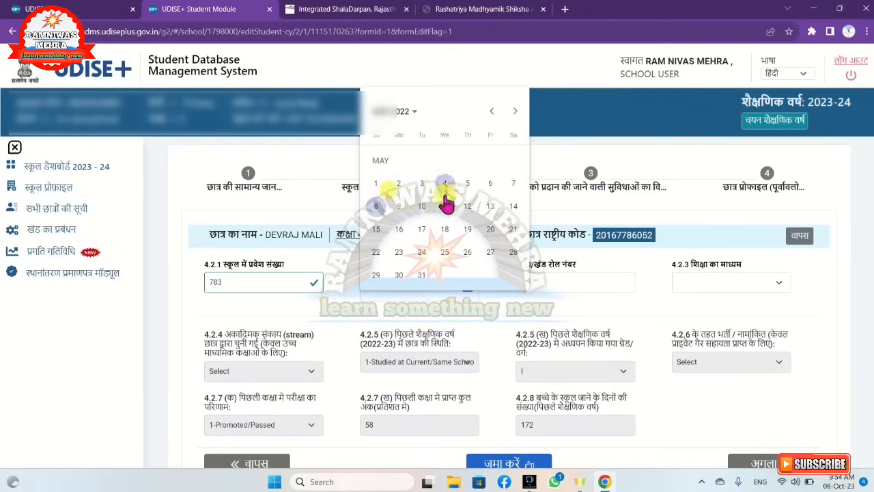
click(399, 230)
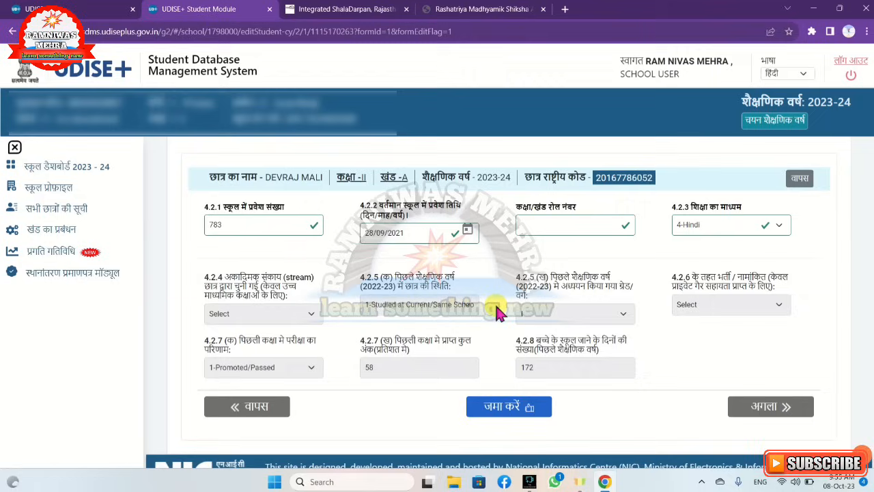
Set the medium of instruction (4.2.3) to 4-Hindi, save the enrolment details and proceed to the facilities form
click(723, 226)
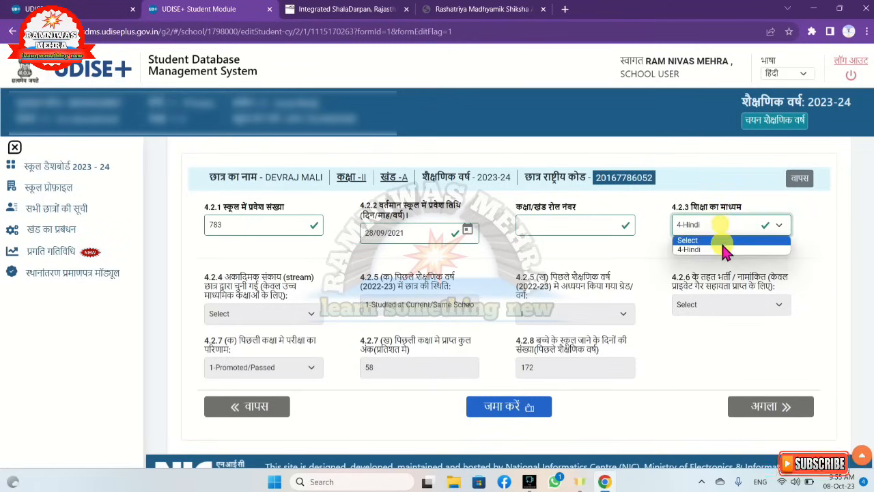
click(722, 249)
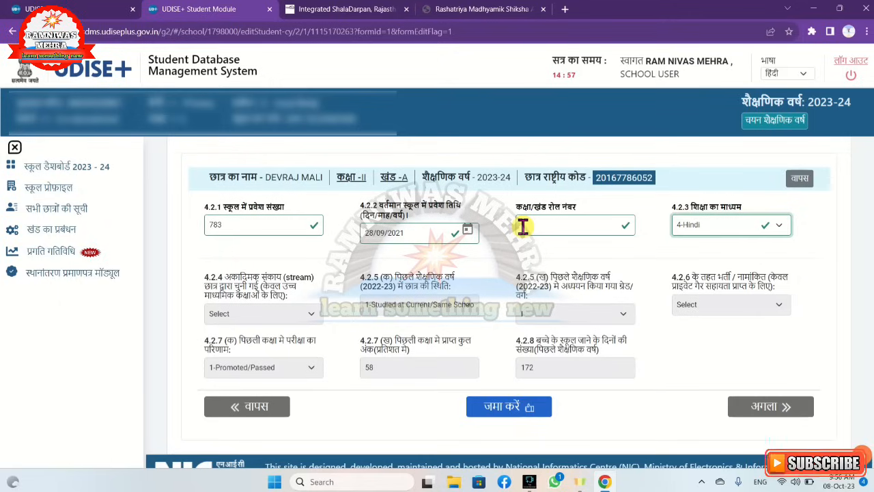
click(530, 414)
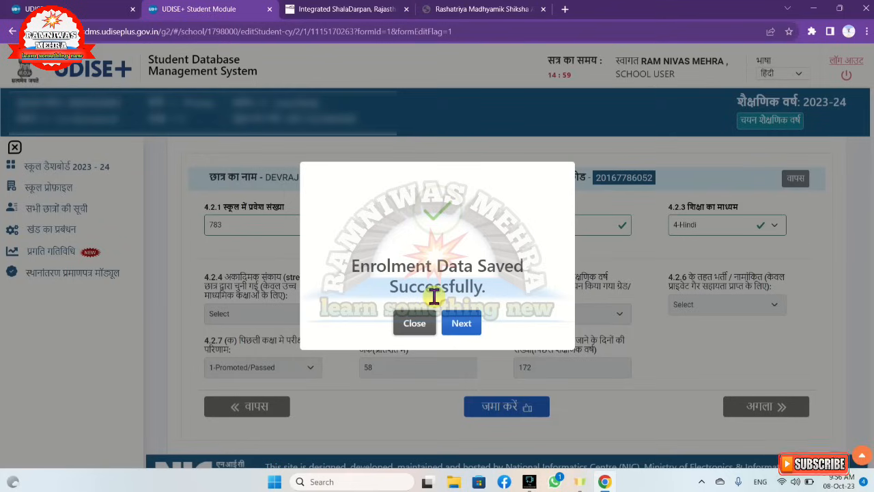
click(456, 331)
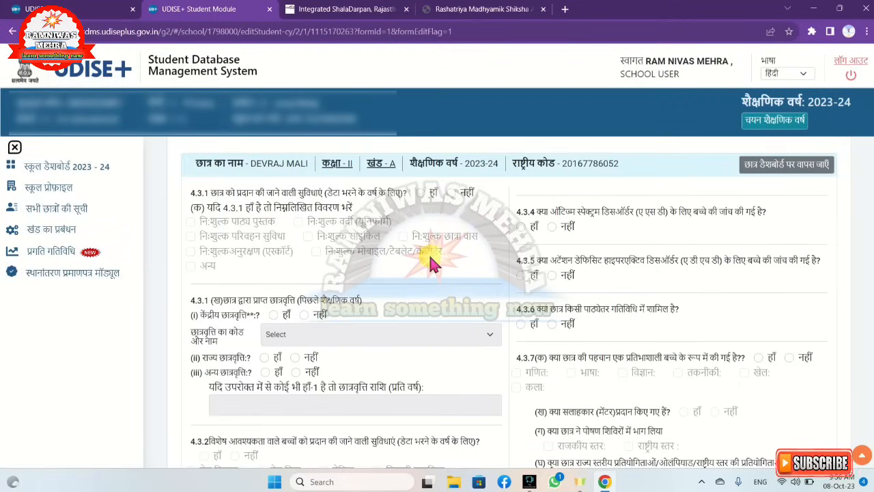
Answer हाँ for facilities provided (4.3.1), select free textbooks (नि:शुल्क पाठ्य पुस्तक), and answer नहीं for central, state and other scholarships
click(419, 193)
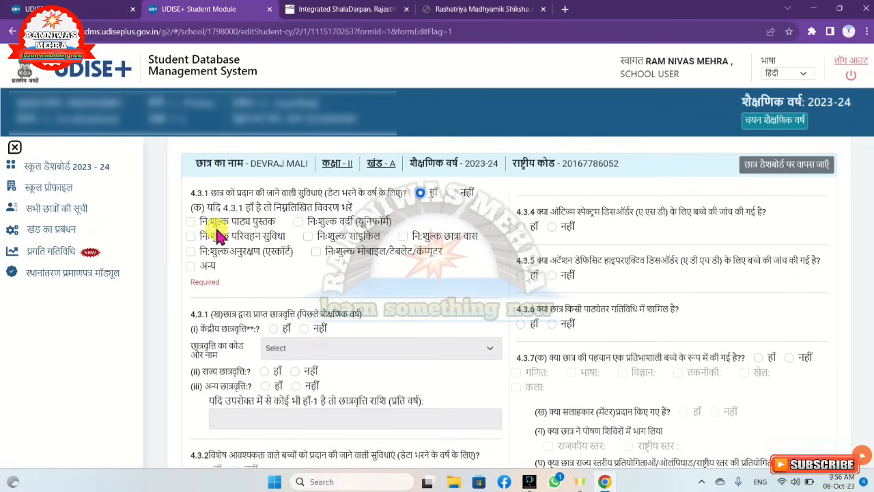
click(188, 219)
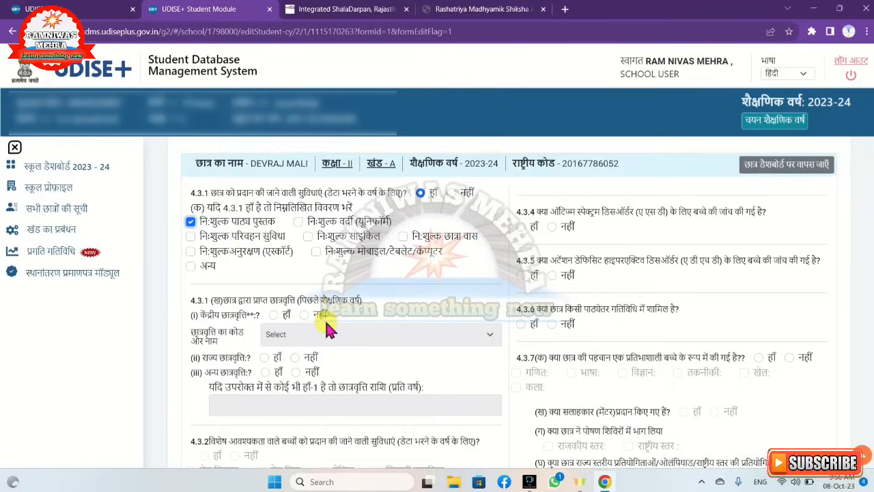
scroll(327, 328, down, 1)
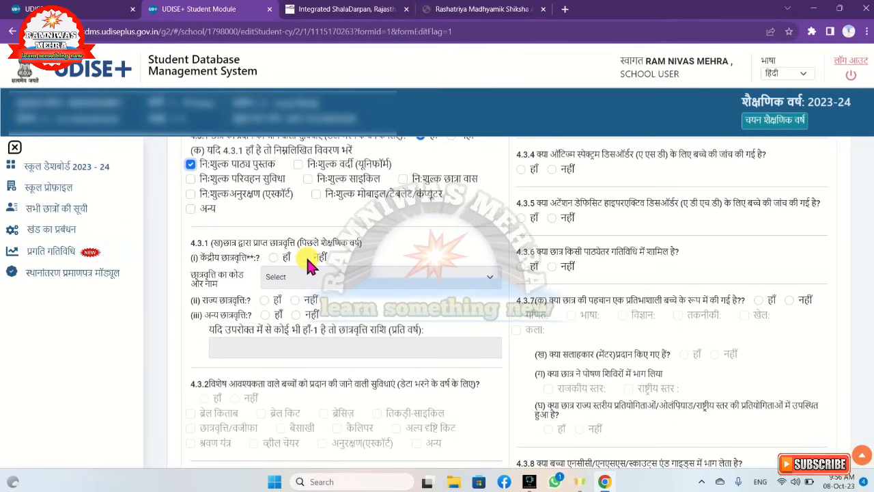
click(304, 258)
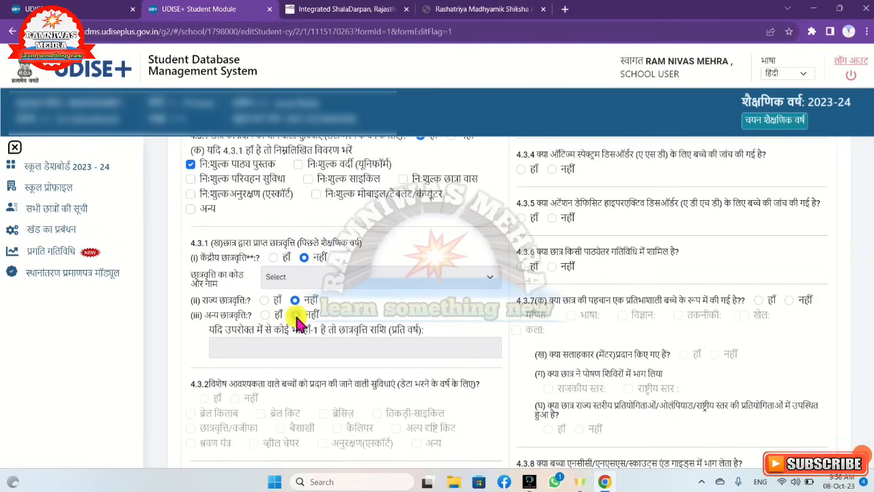
click(296, 316)
Answer नहीं to the SLD, autism, ADHD, extracurricular, NCC/NSS/Scouts and digital device questions (4.3.3 to 4.3.6, 4.3.8, 4.3.9)
scroll(298, 321, down, 2)
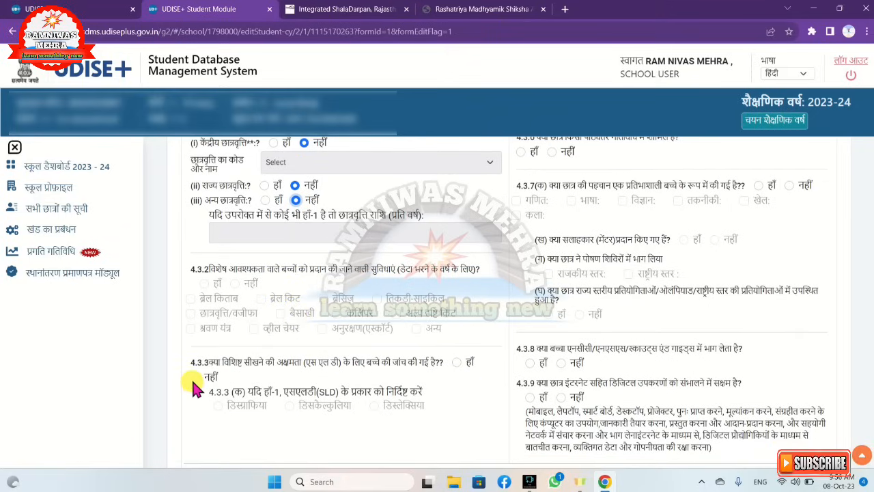
scroll(567, 417, up, 4)
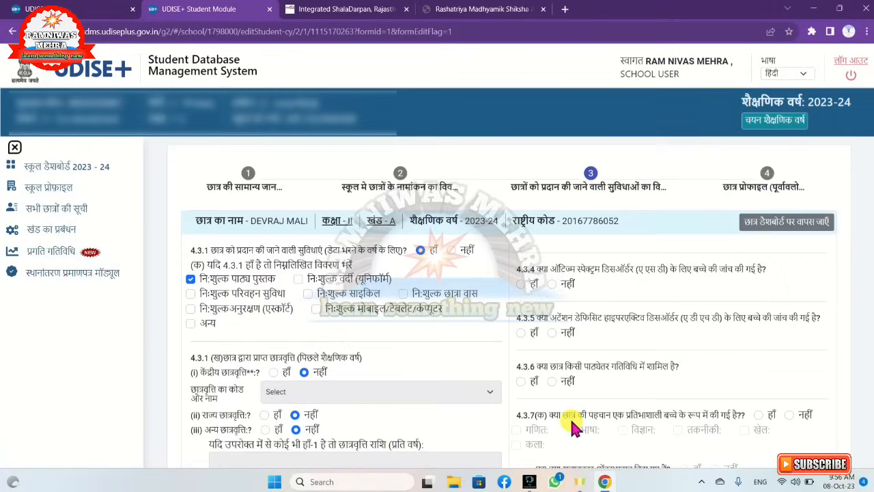
click(552, 284)
click(552, 334)
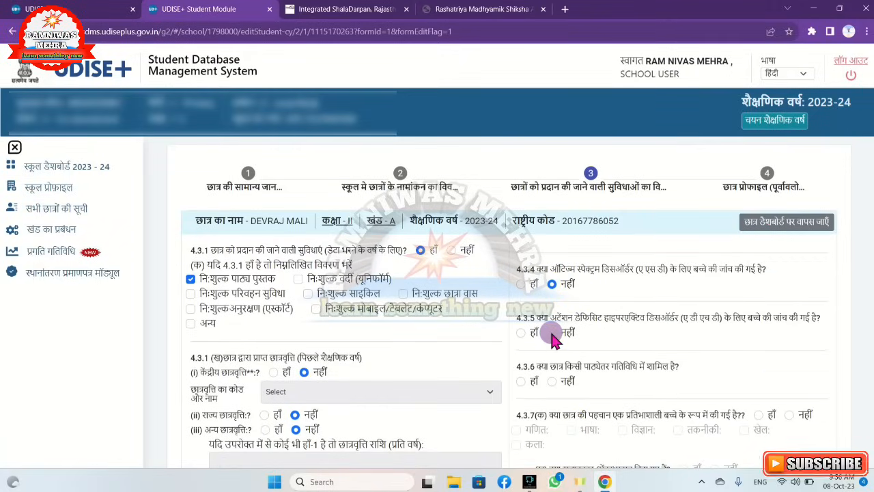
scroll(567, 379, down, 1)
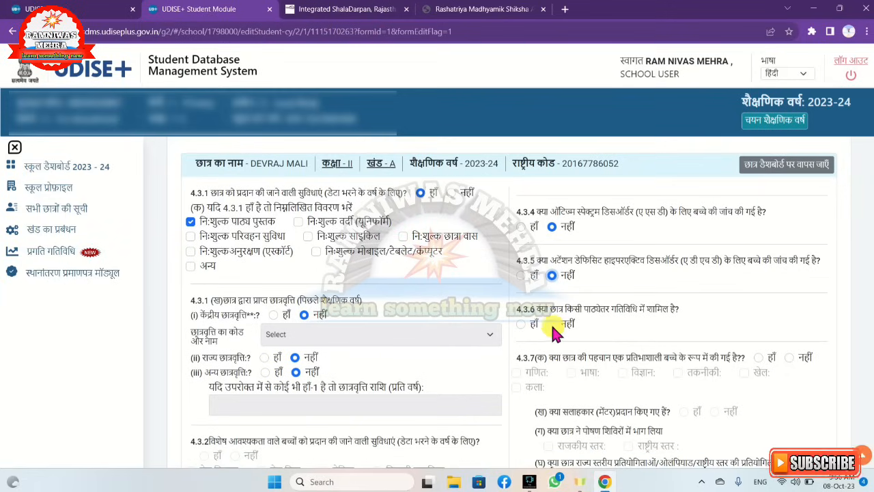
scroll(553, 325, down, 4)
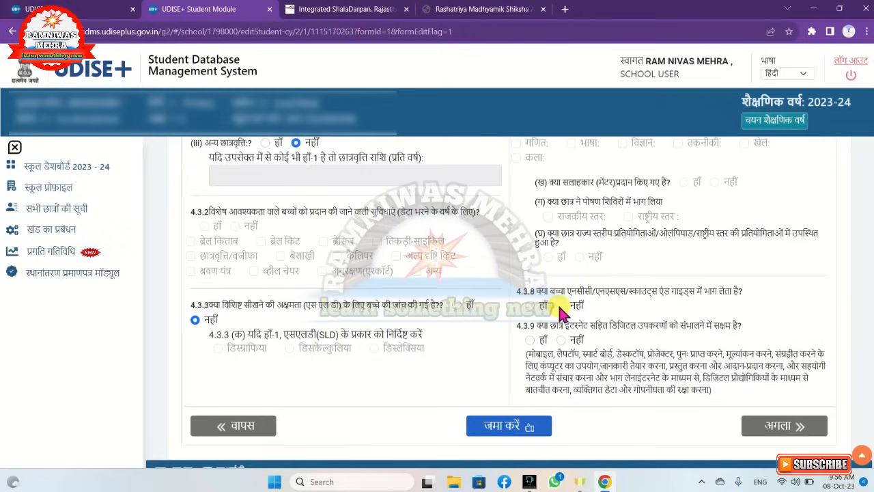
click(561, 305)
click(561, 340)
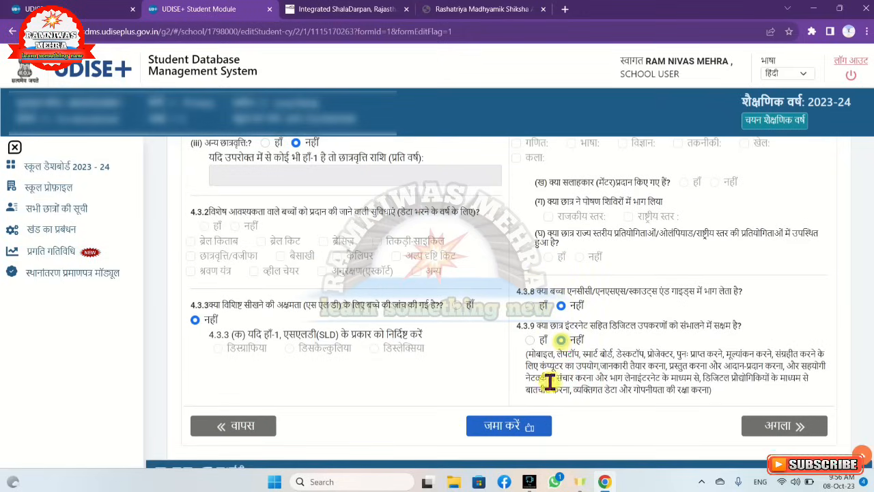
Answer नहीं to the gifted child question (4.3.7), save the facilities details and proceed to the profile preview
click(519, 431)
scroll(568, 377, up, 2)
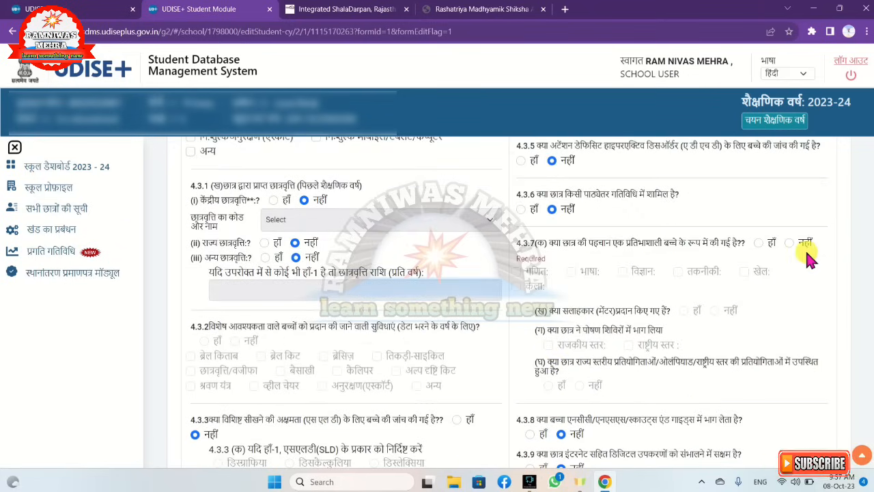
click(786, 244)
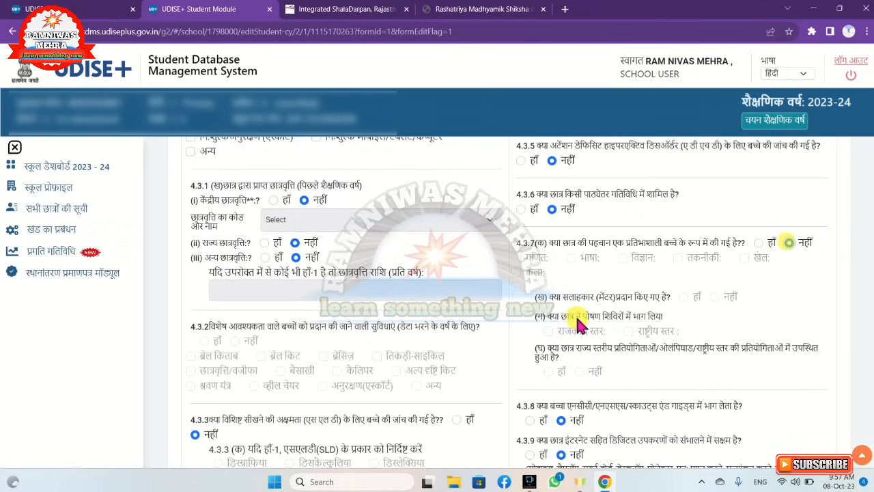
scroll(578, 318, down, 3)
click(530, 392)
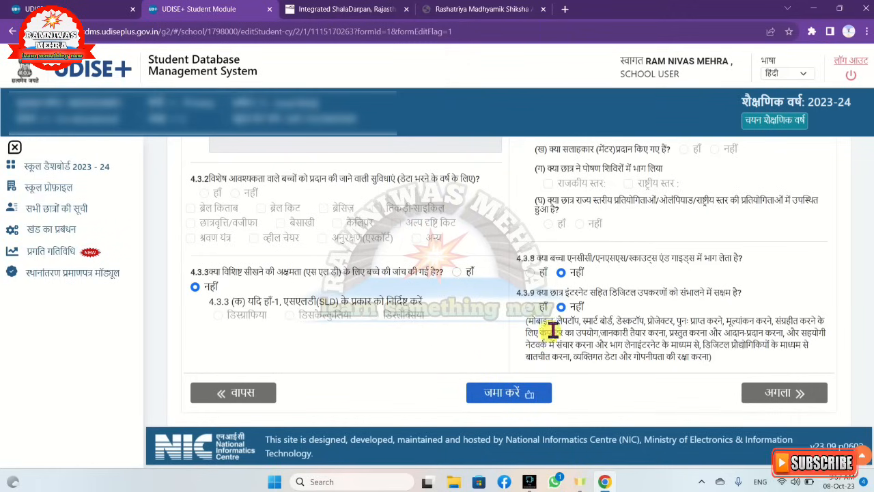
click(514, 394)
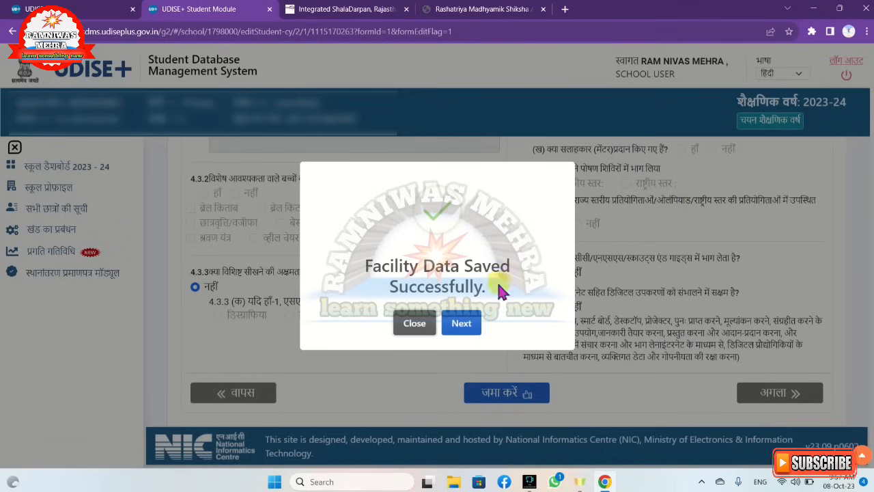
click(461, 323)
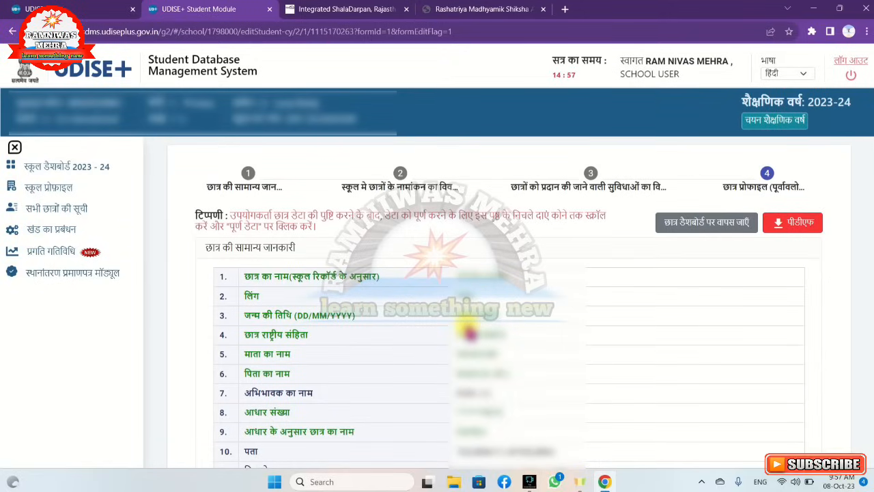
Review the Class II student's profile preview and mark the data as complete (डेटा पूरा करें), confirming the completion
scroll(451, 333, down, 7)
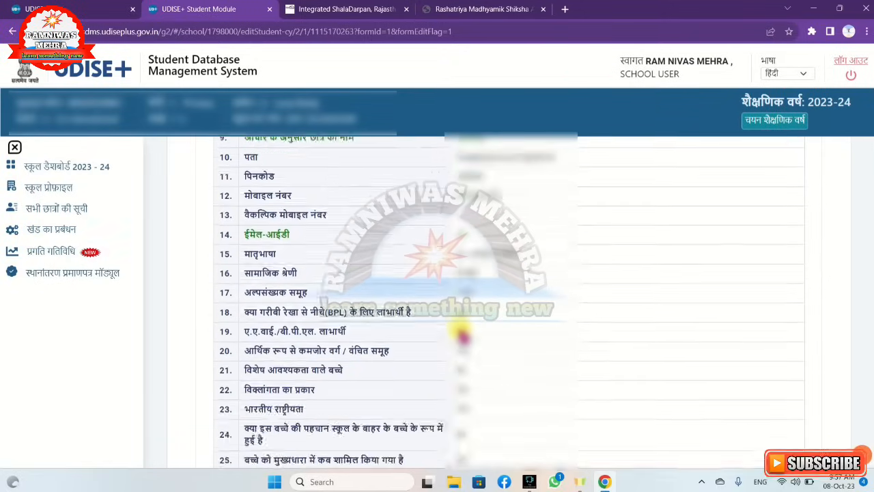
scroll(463, 335, down, 10)
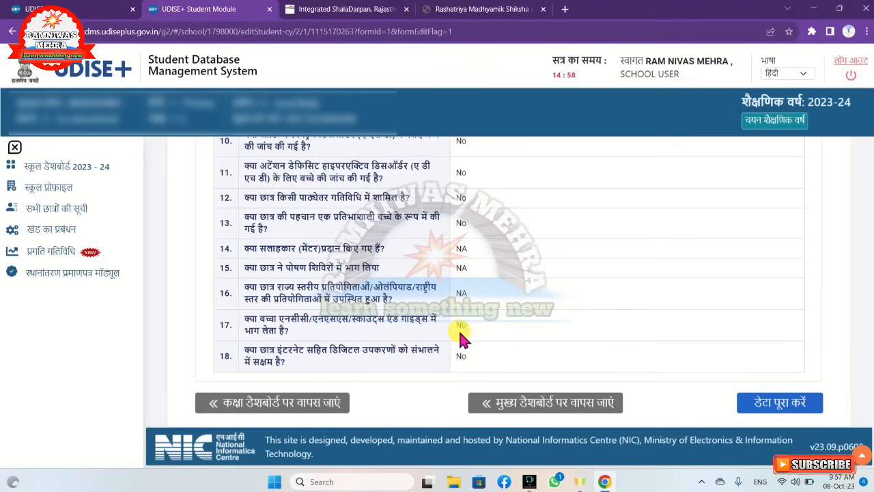
click(777, 410)
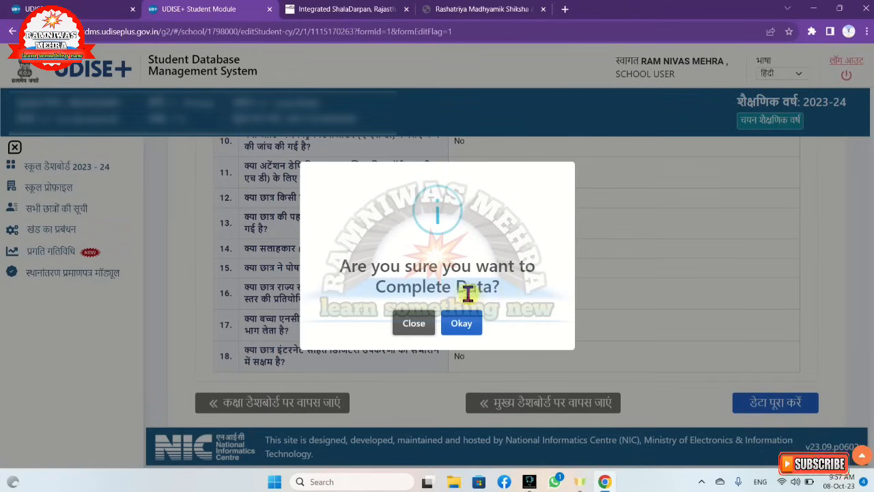
click(470, 331)
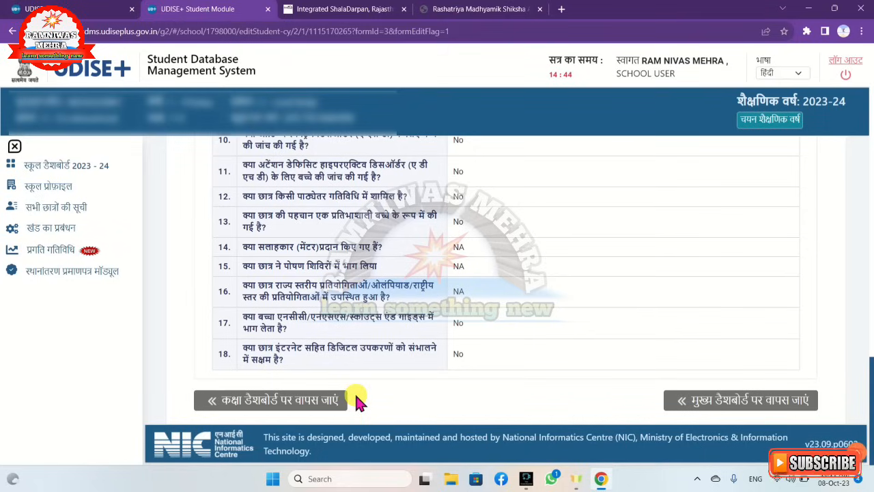
Return to the 2023-24 school dashboard and switch the site language to English
click(81, 176)
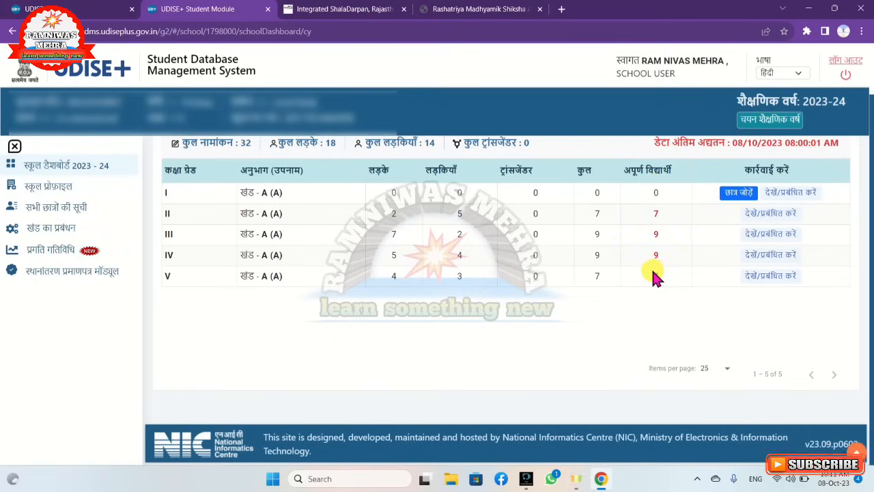
click(779, 77)
click(776, 85)
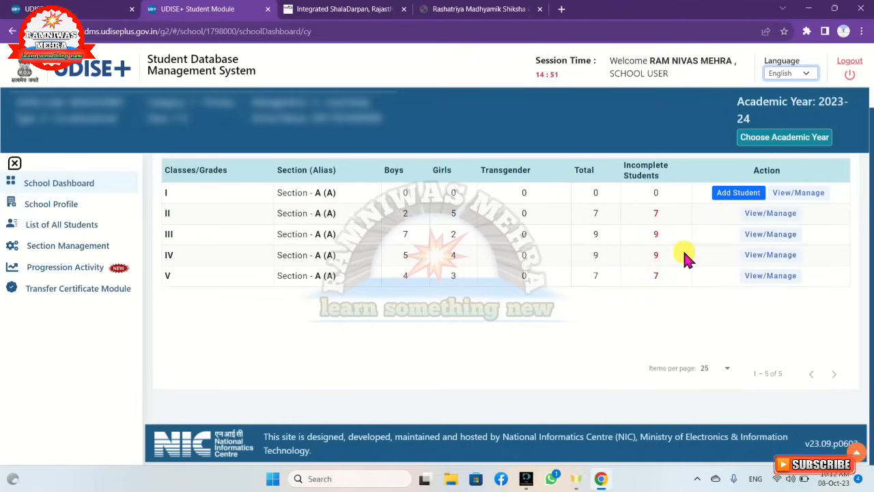
Open the Class II student list and check the entry status of every student
click(764, 219)
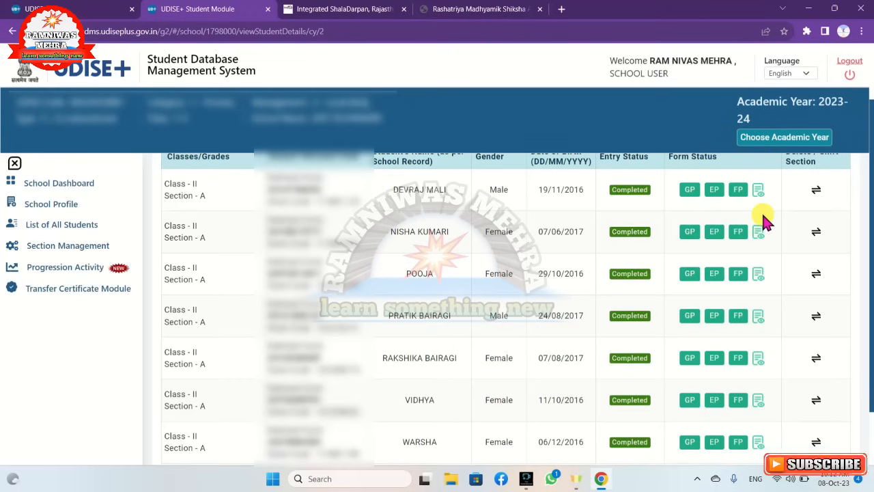
scroll(737, 239, up, 1)
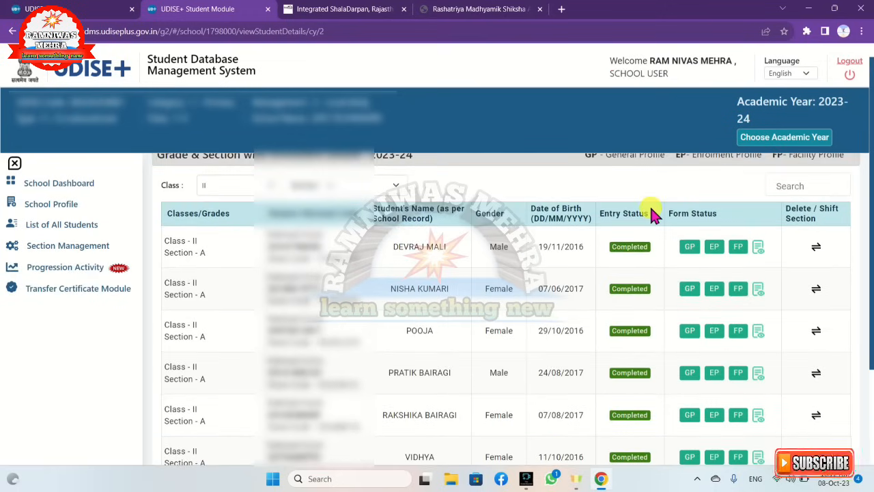
scroll(652, 215, down, 1)
scroll(646, 193, up, 1)
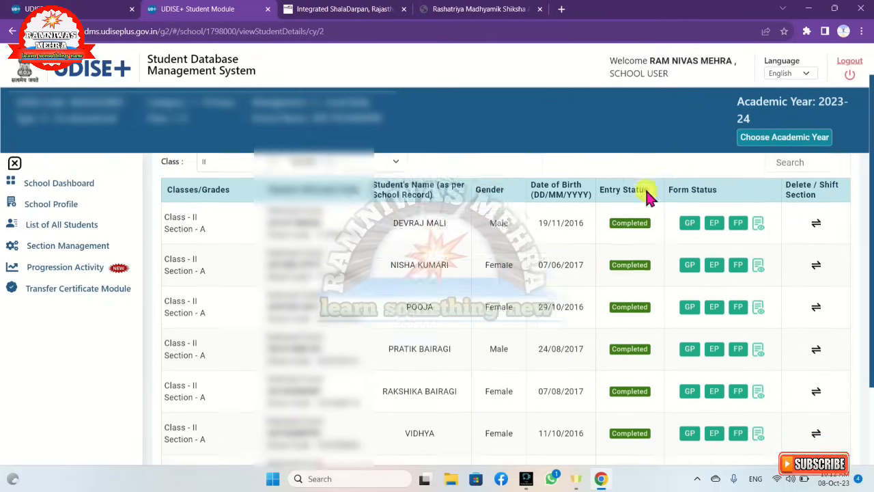
scroll(647, 192, up, 1)
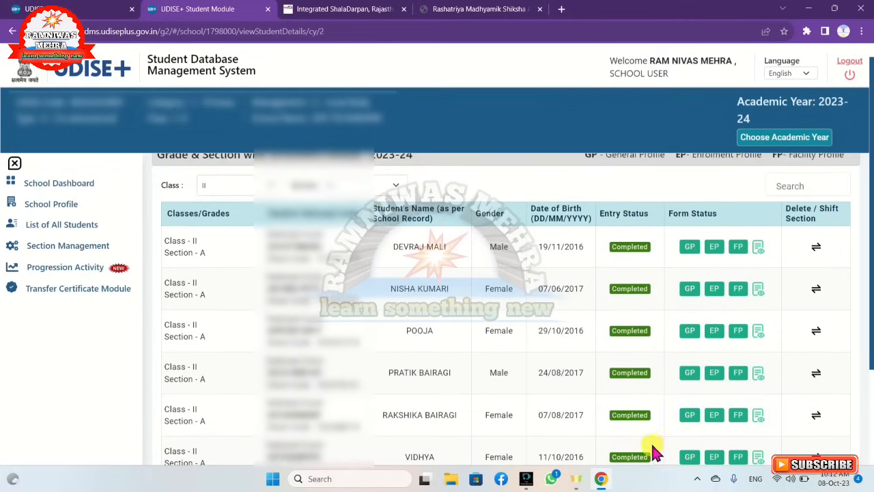
scroll(649, 304, down, 3)
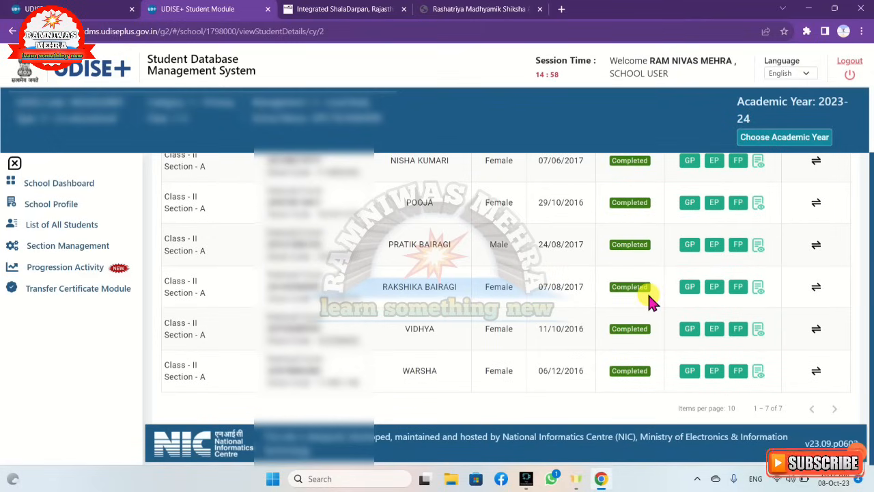
Check the incomplete students on the school dashboard, view the Section Management and Progression Activity pages, and return to the dashboard
click(79, 192)
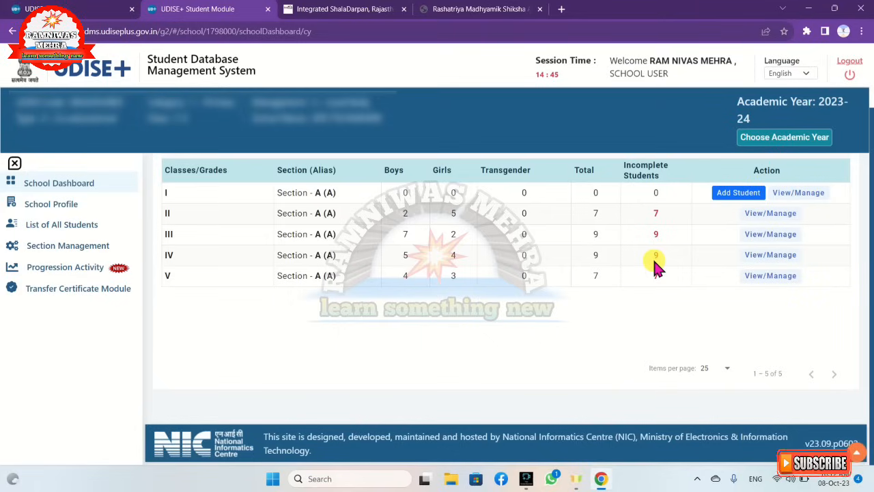
click(35, 255)
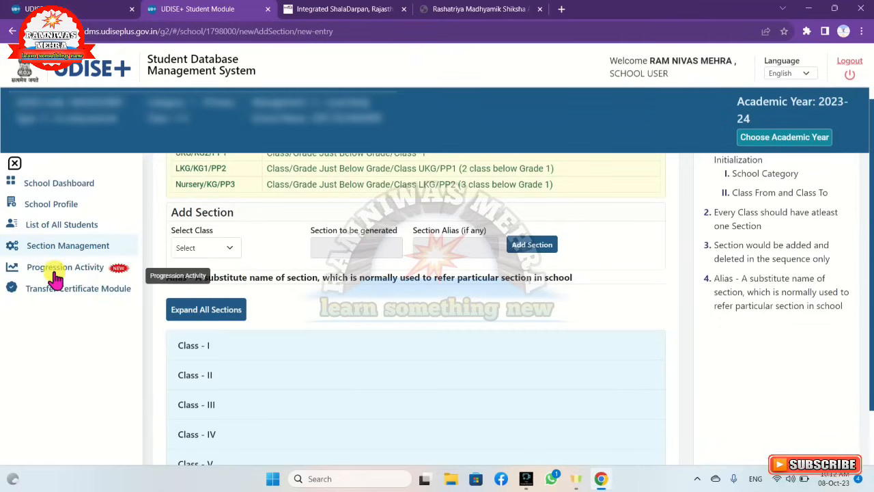
click(56, 274)
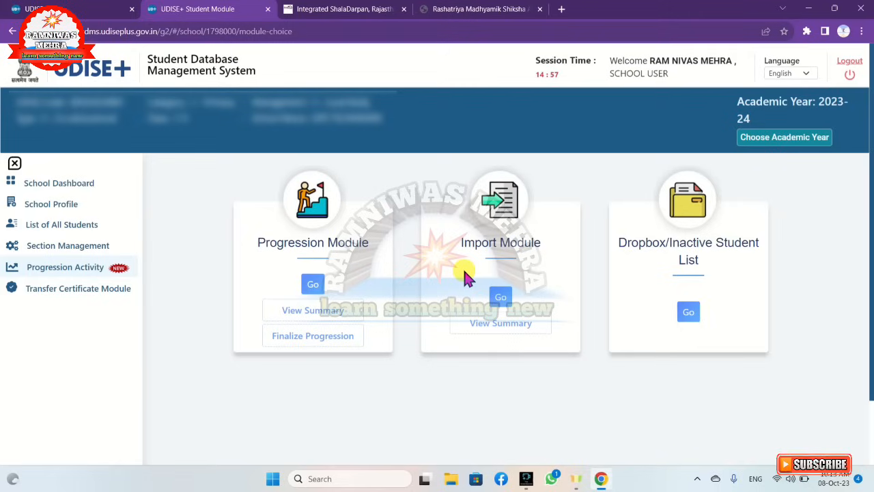
click(72, 186)
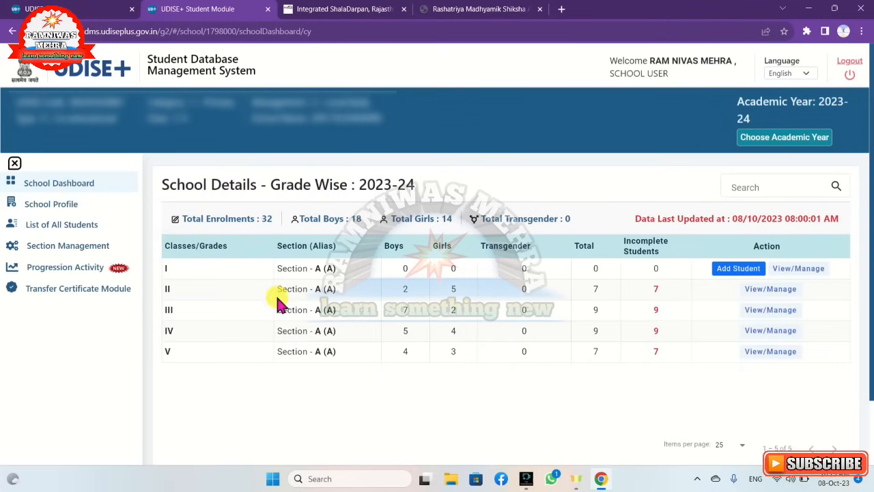